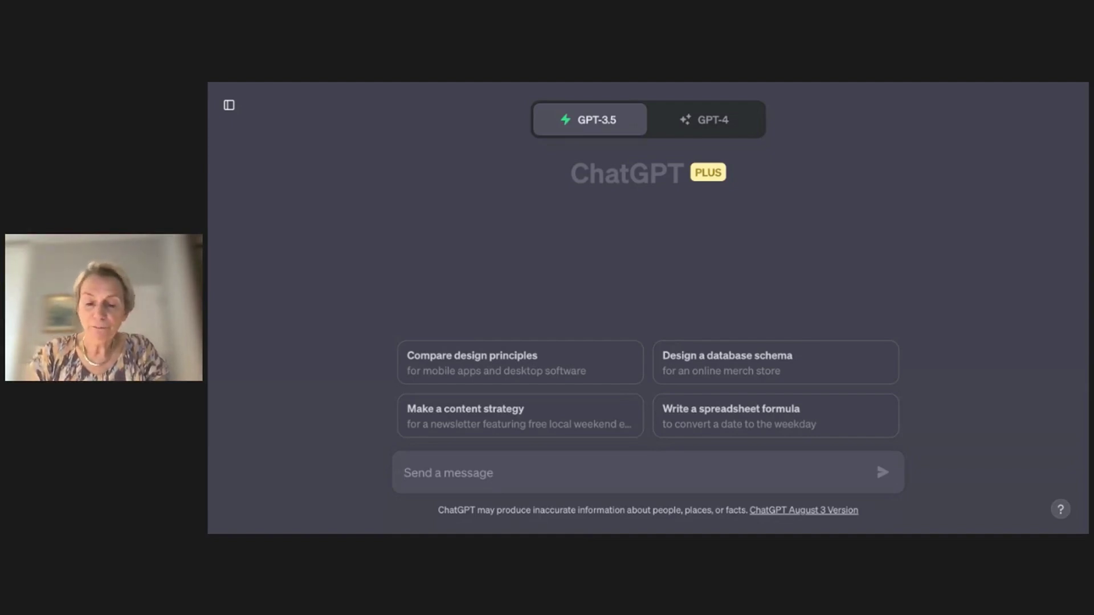
Ask what the difference is between positive and negative reinforcement in dog training, and read the answer.
text(What's the difference between postive and negative reinforcement in dog training?)
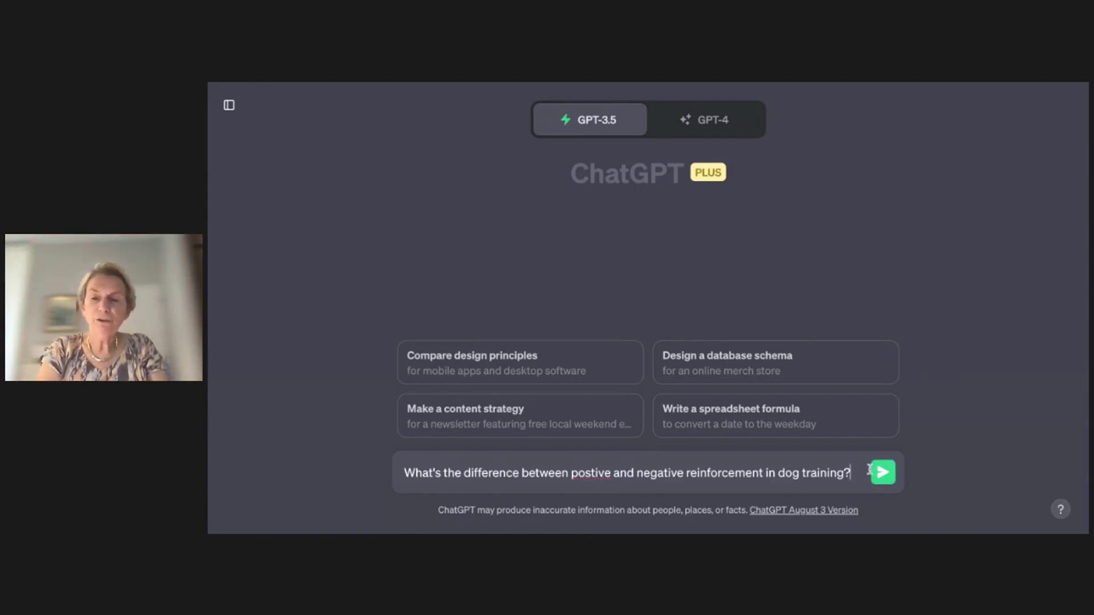
click(884, 473)
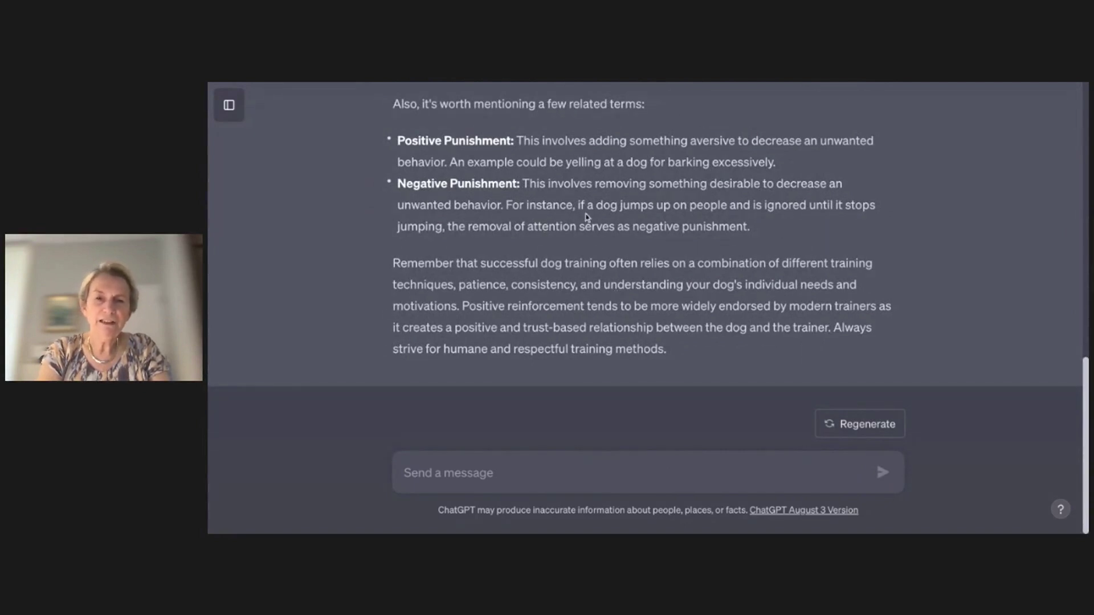
scroll(642, 220, up, 10)
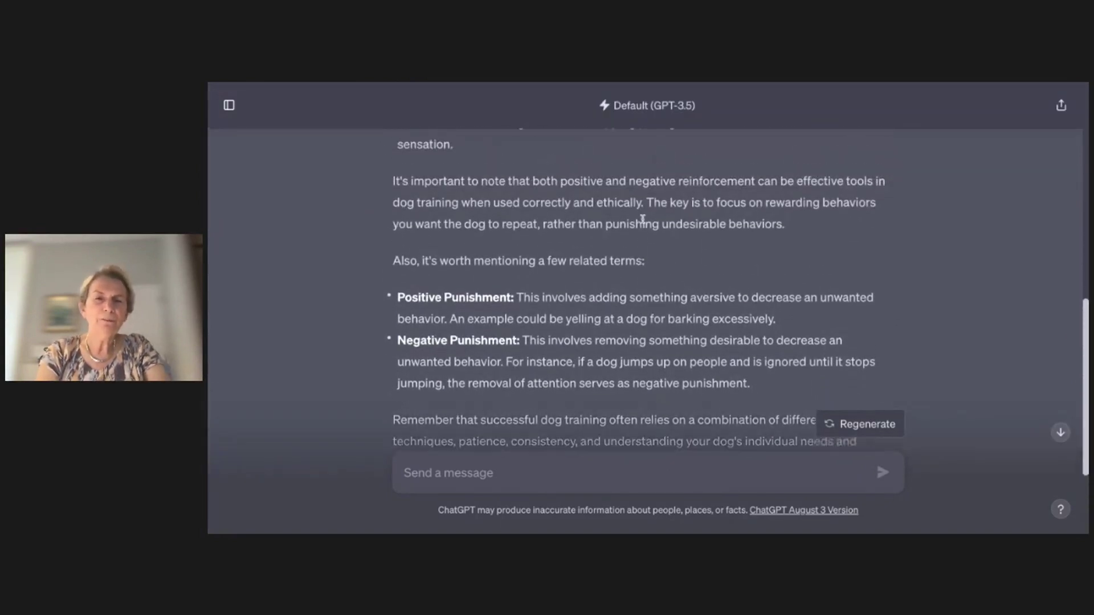
scroll(642, 257, up, 10)
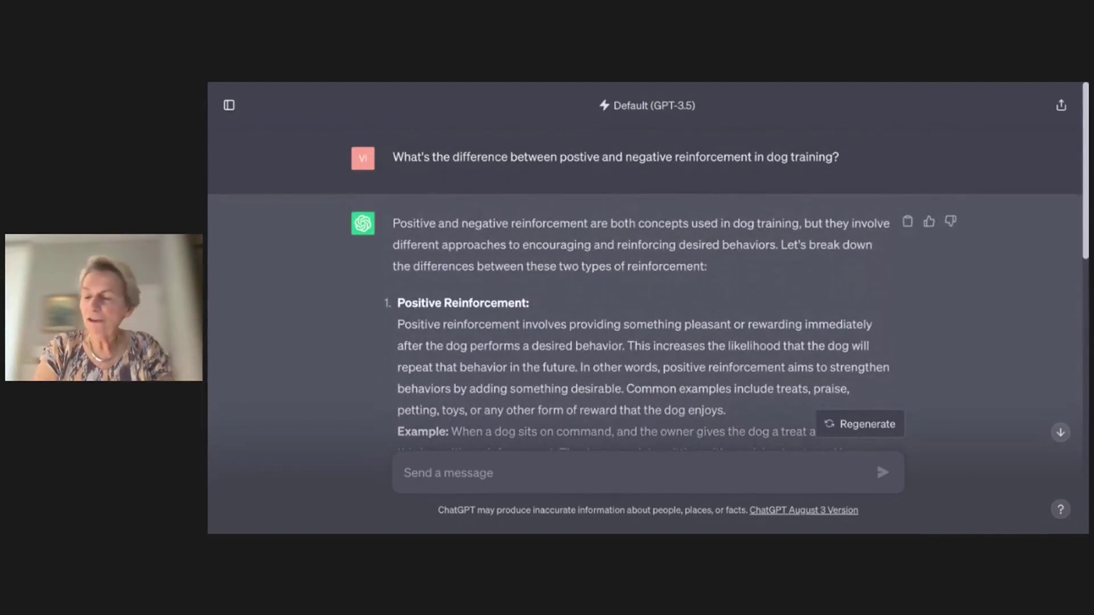
scroll(642, 308, down, 5)
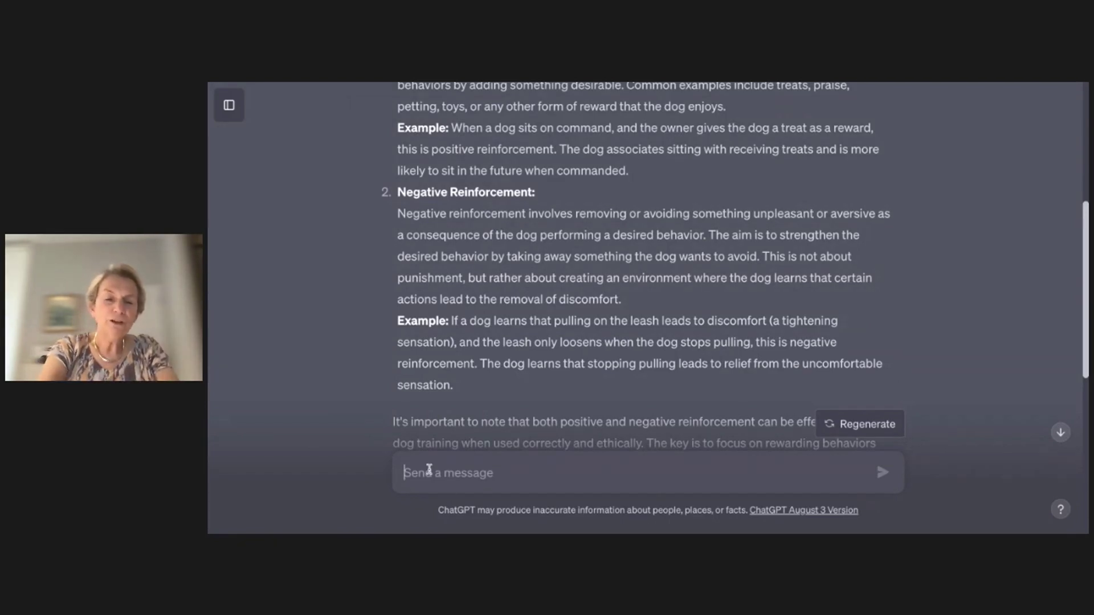
Request a breakdown of epigenetics into smaller, easier to understand parts, using analogies and real-life dog examples to simplify it and make it more relatable.
text(Breakdown epigentics into smaller easier to understand parts. Use analogies and real-life examples related to dogs to simplify the concept and make it more relatable.)
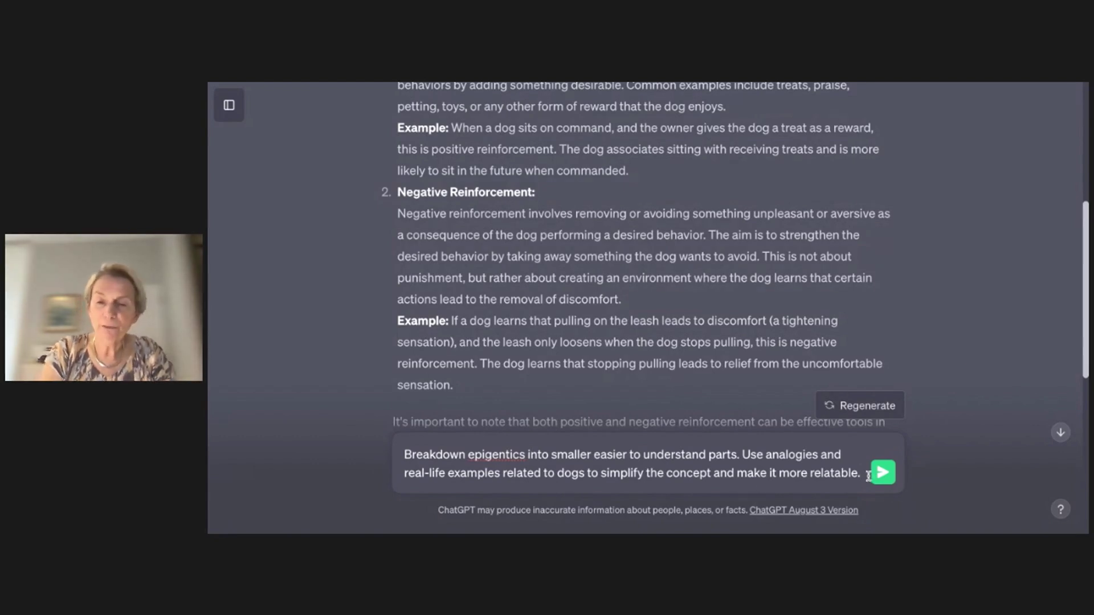
click(887, 475)
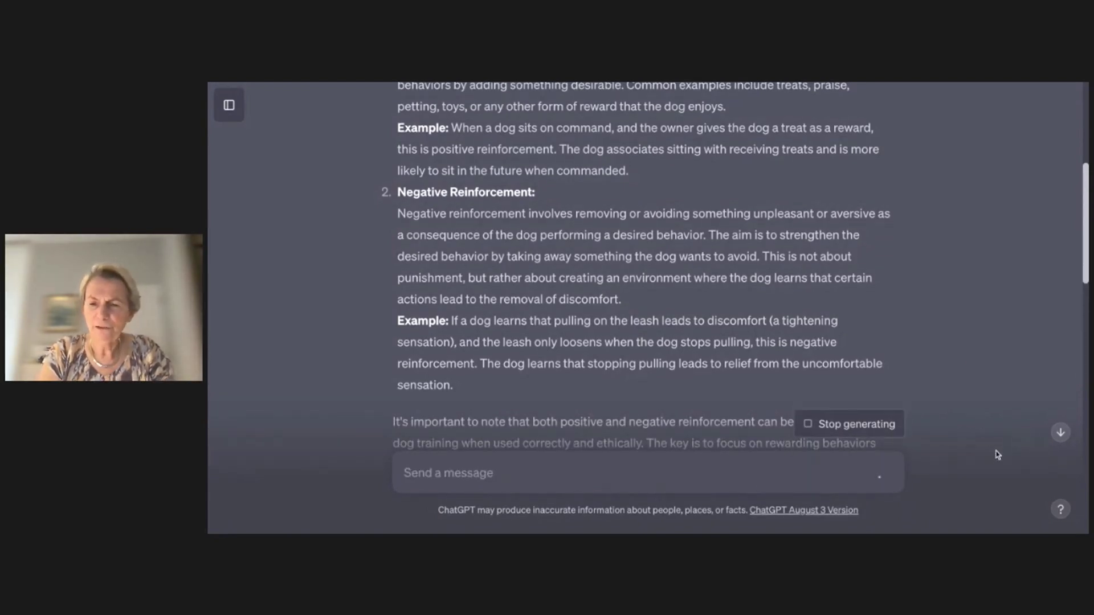
click(1061, 435)
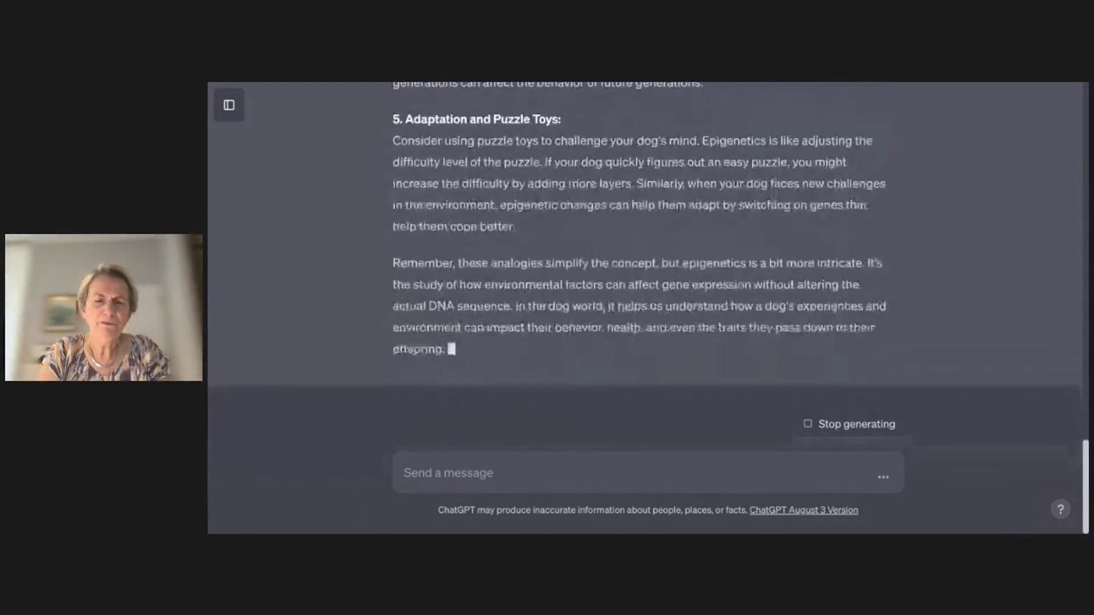
Read the dog-related epigenetics explanation from its opening section through to the closing summary.
scroll(644, 285, up, 15)
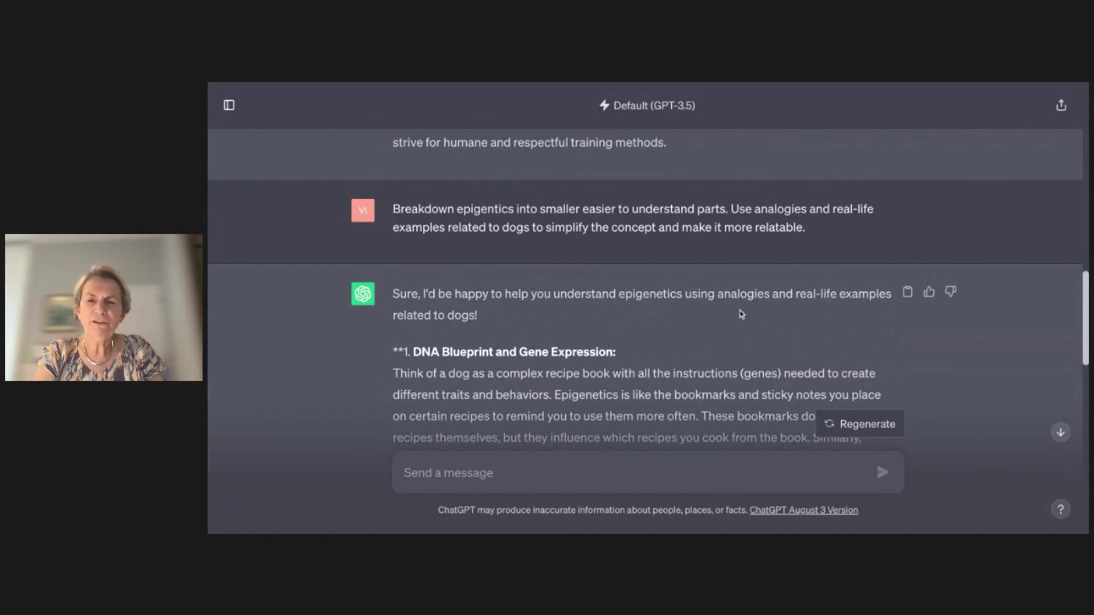
scroll(735, 321, down, 2)
scroll(735, 321, down, 3)
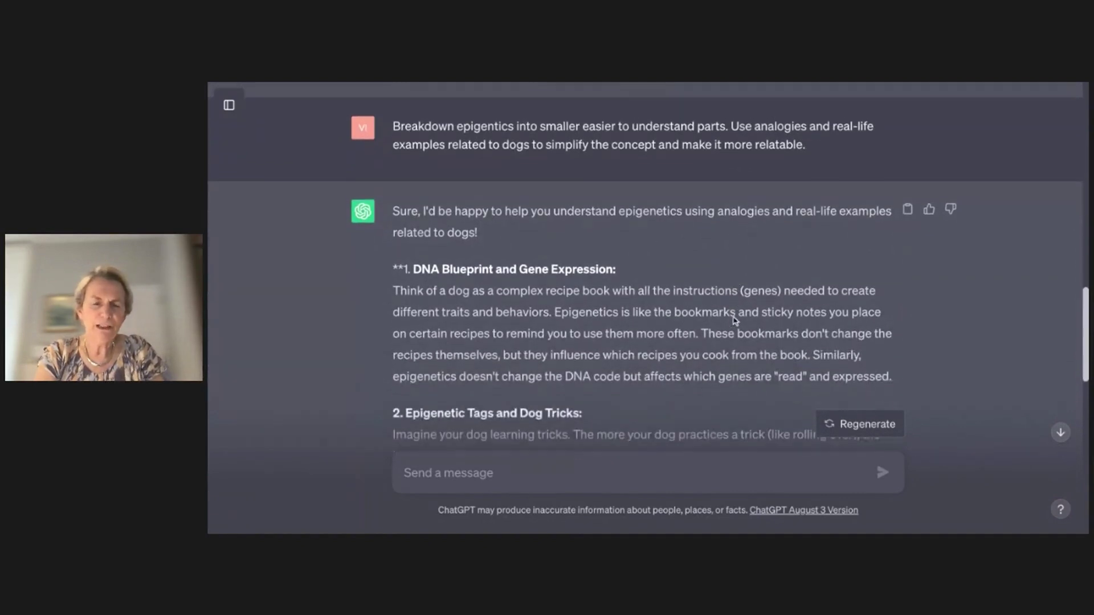
scroll(735, 321, down, 1)
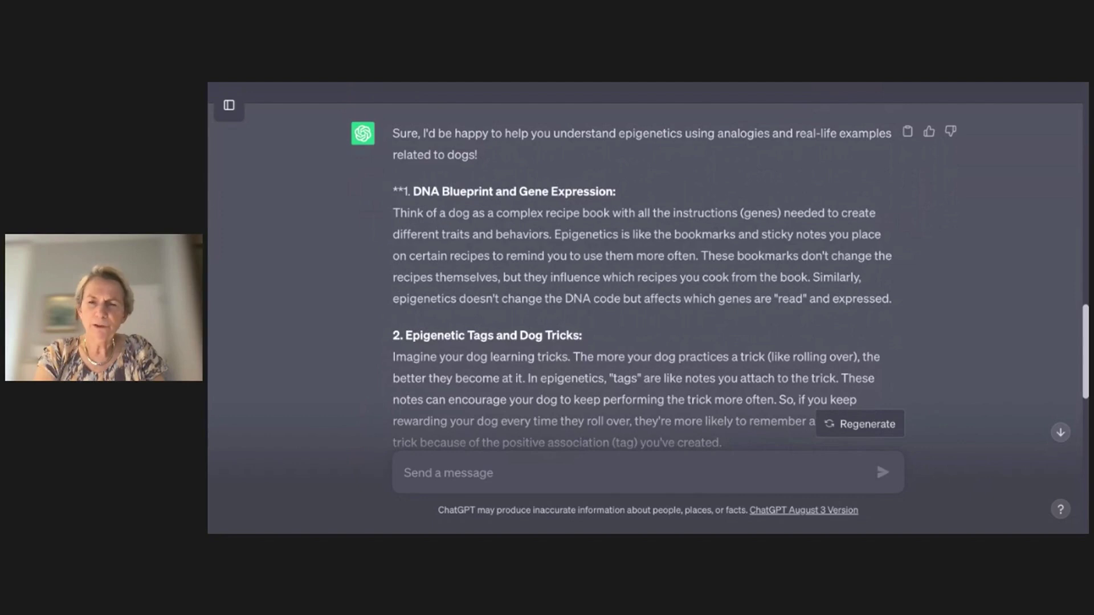
scroll(645, 272, down, 2)
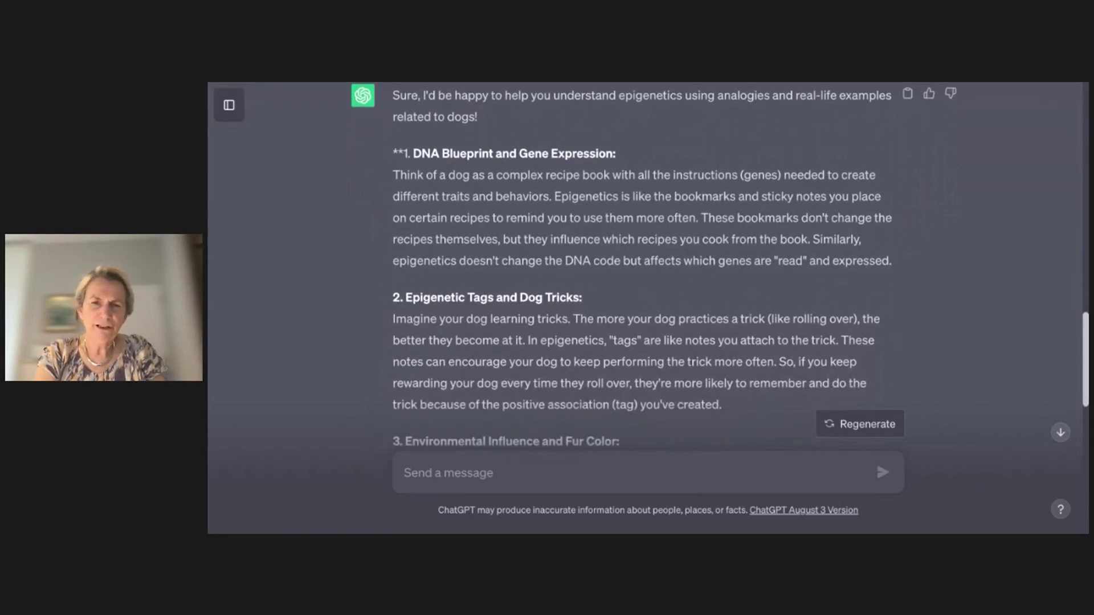
scroll(645, 271, down, 3)
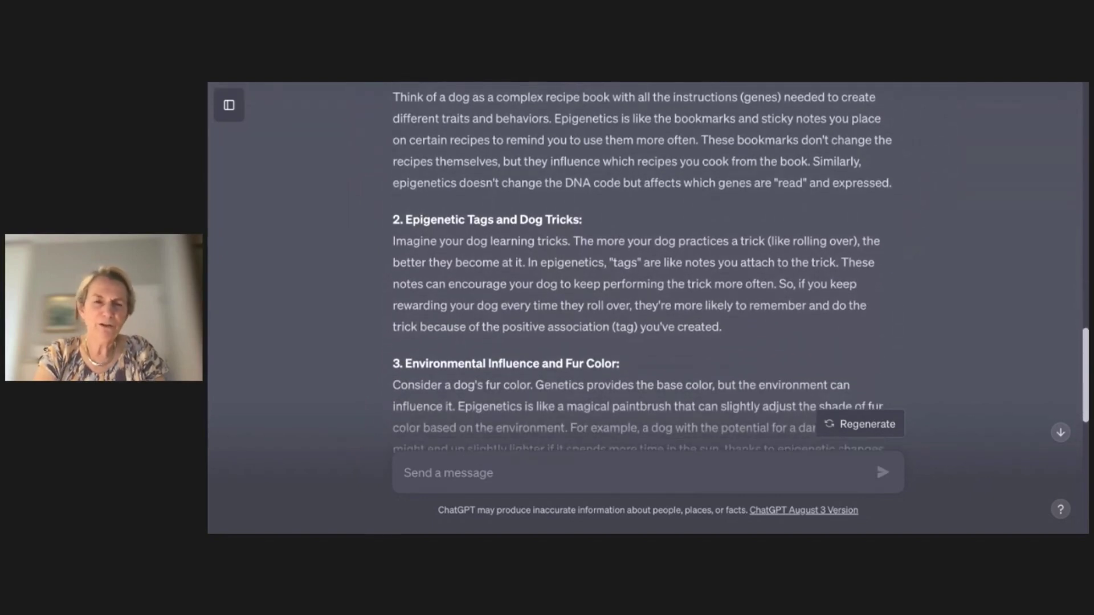
scroll(645, 272, down, 1)
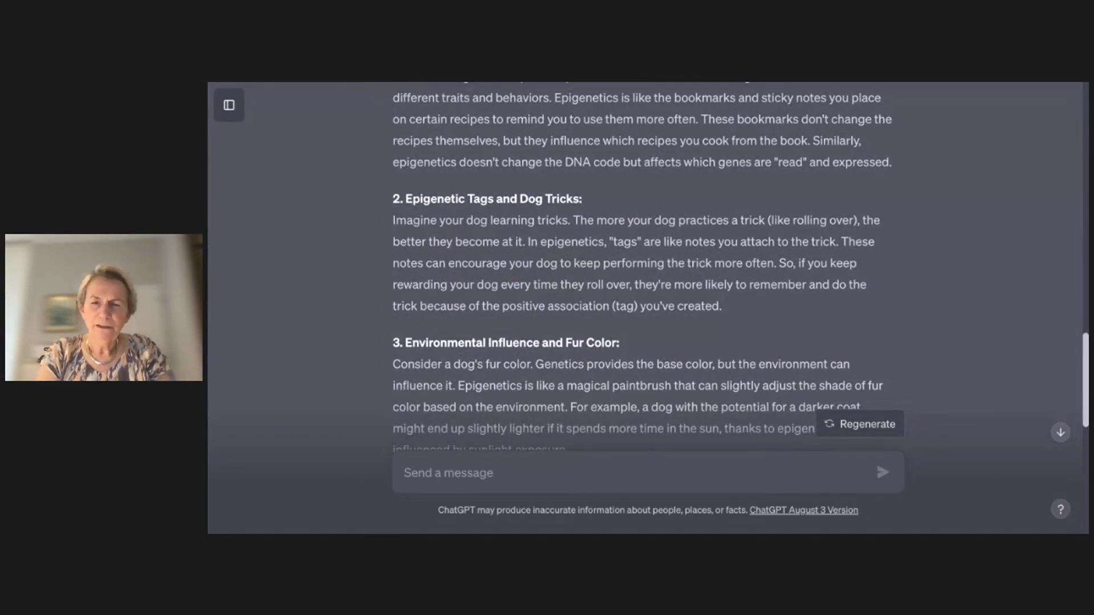
scroll(645, 272, down, 3)
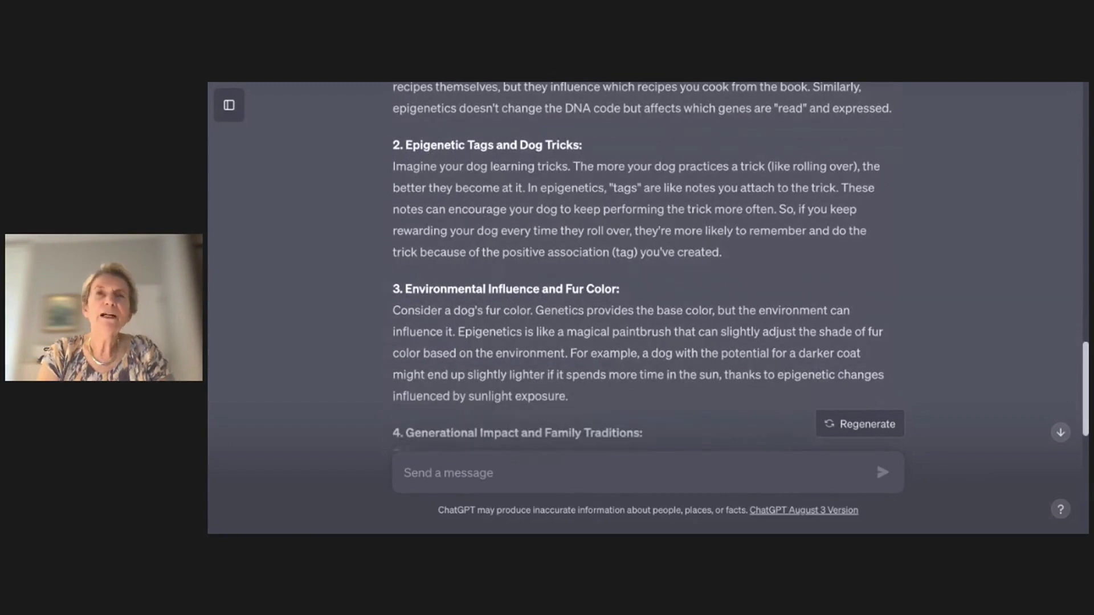
scroll(645, 272, down, 10)
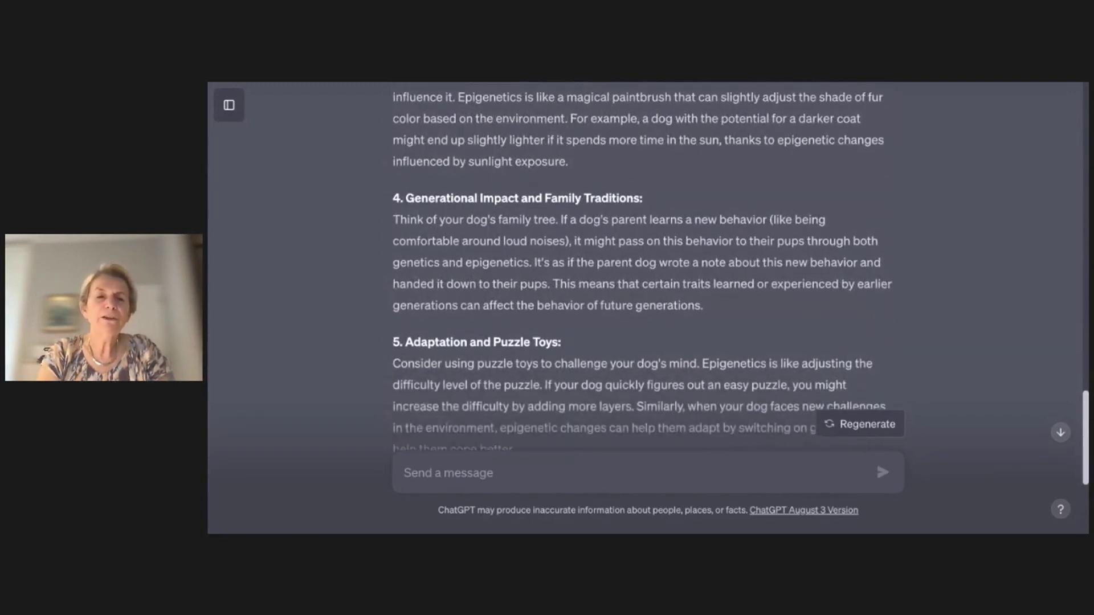
scroll(611, 435, down, 9)
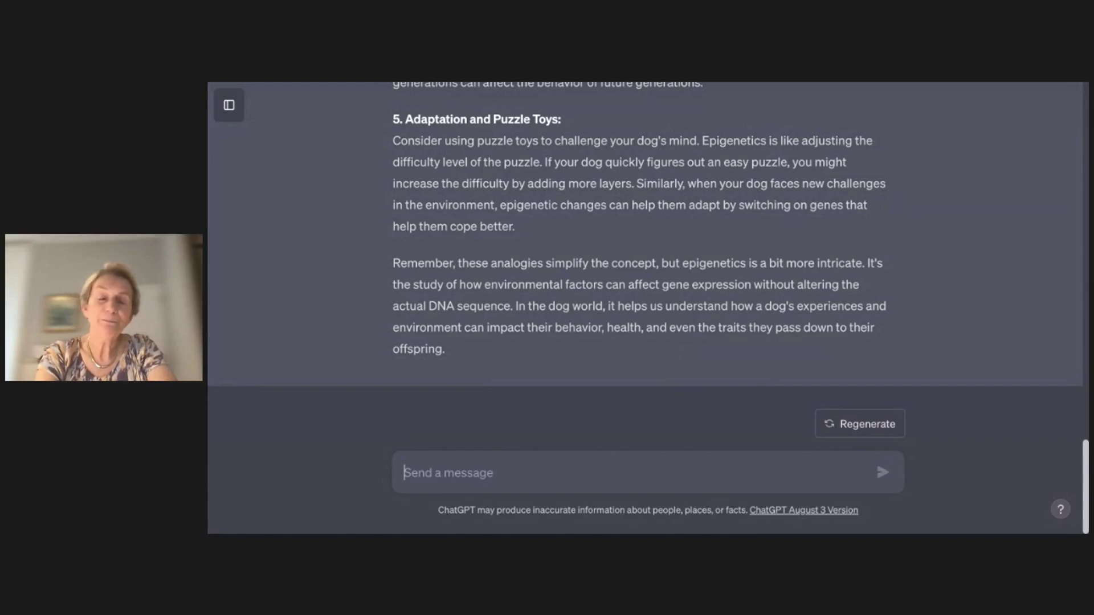
Request the most important facts, dates or formulas related to epigenetics, plus help creating a memorisation technique to remember them easily.
text(Give me the most important facts, dates or formulas related to epigentics and help me create a memorisation technique to remember them easily.)
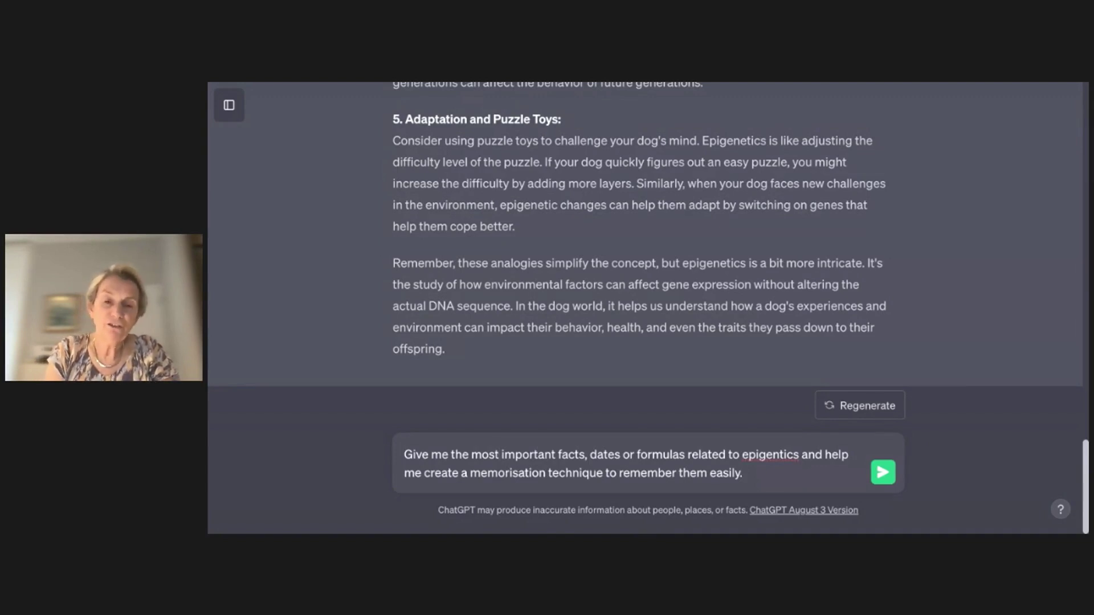
click(887, 470)
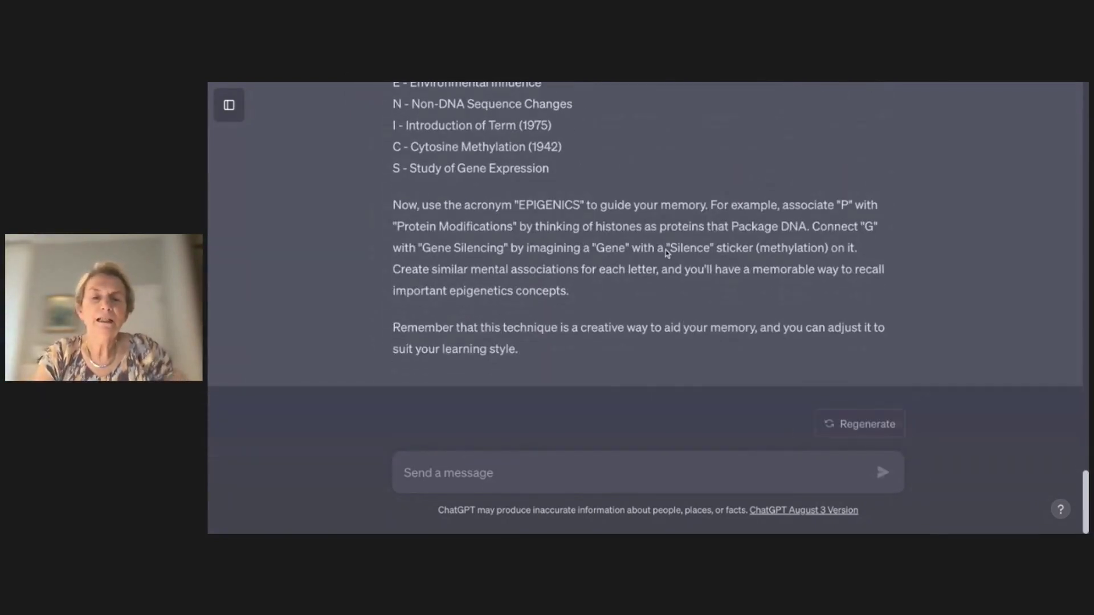
scroll(667, 253, up, 4)
scroll(668, 253, up, 10)
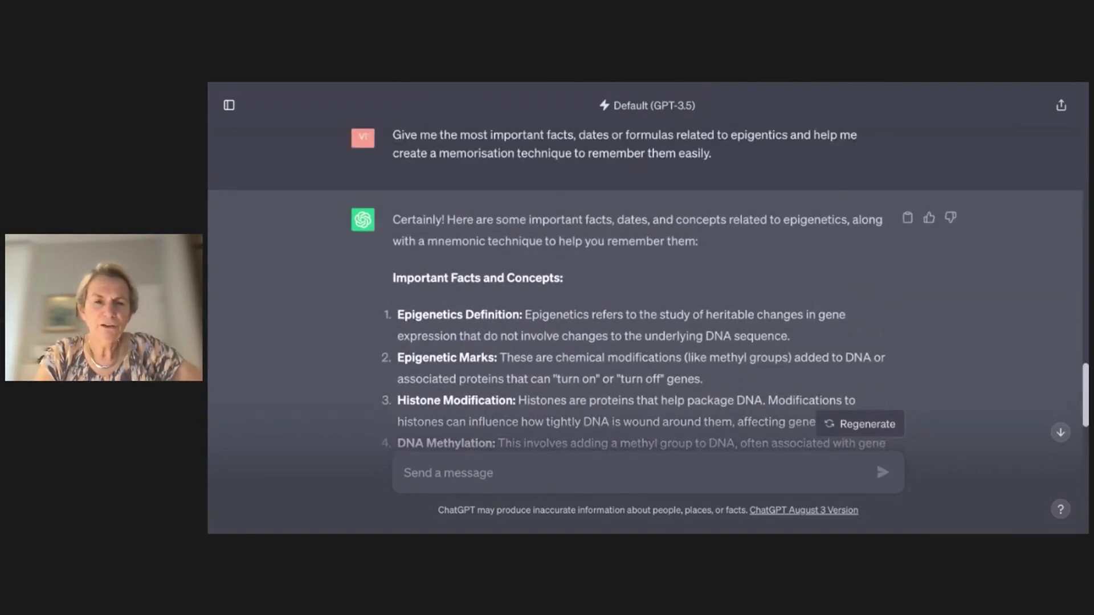
Examine the key epigenetics facts, the dates and the acronym-based memorisation technique in the response.
scroll(645, 273, down, 2)
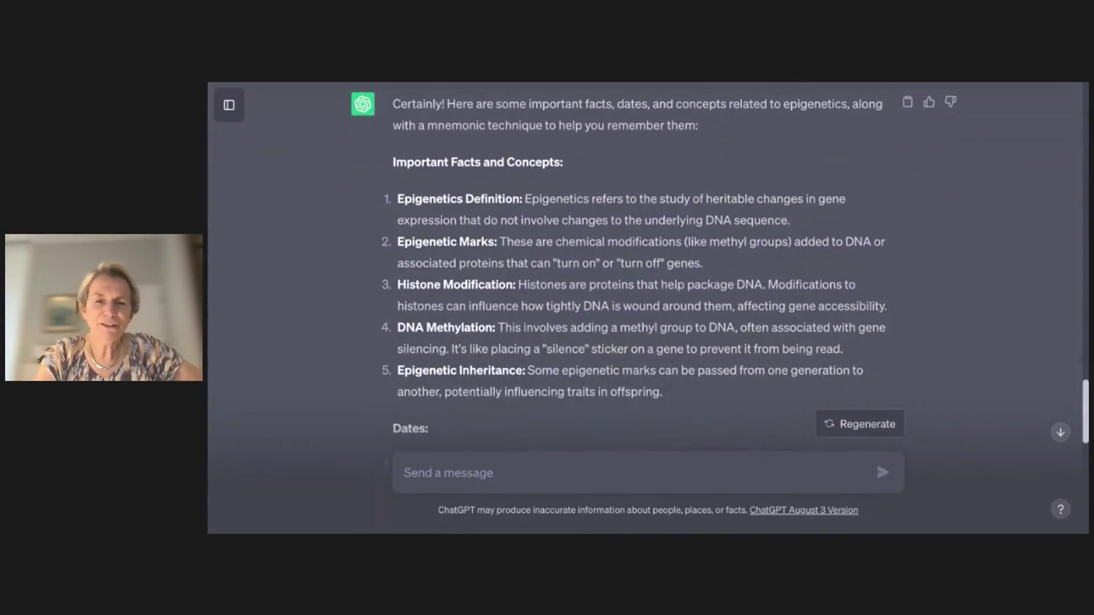
scroll(654, 267, down, 1)
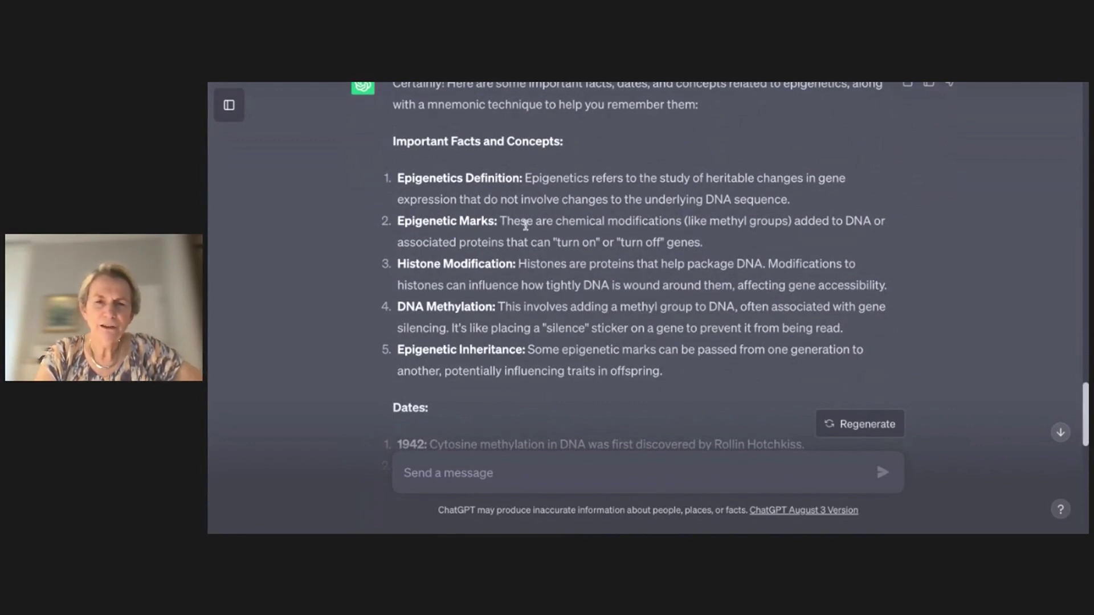
scroll(525, 227, down, 1)
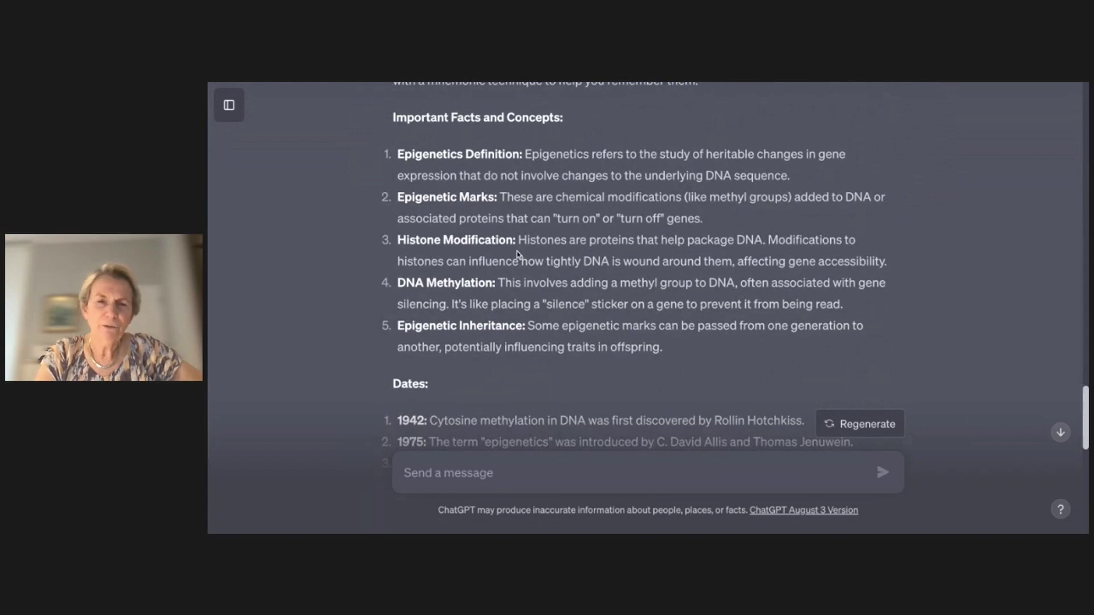
scroll(517, 254, down, 1)
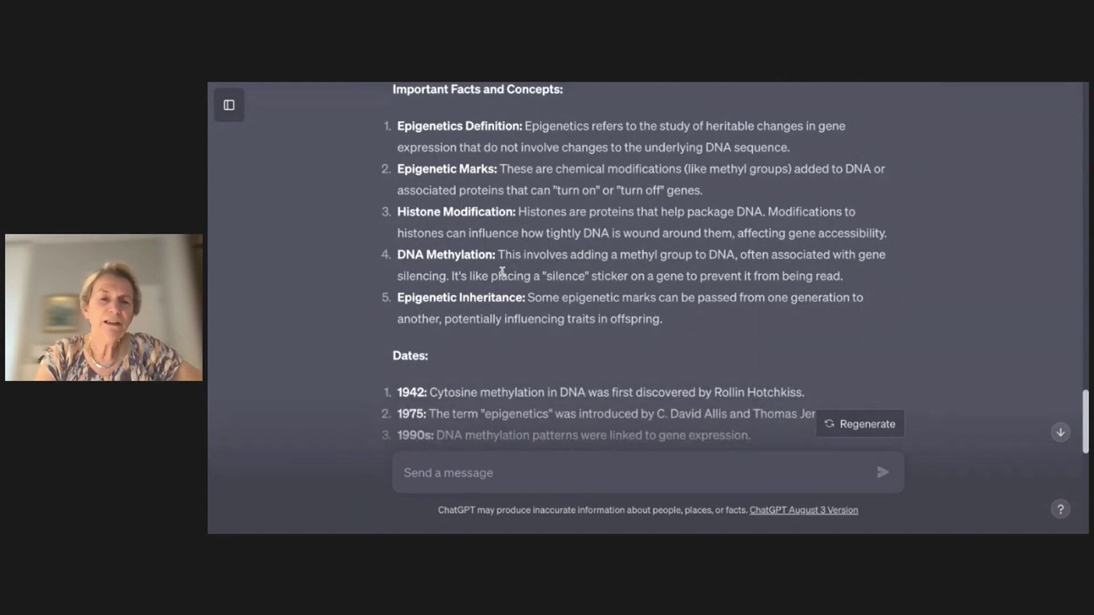
scroll(502, 271, down, 5)
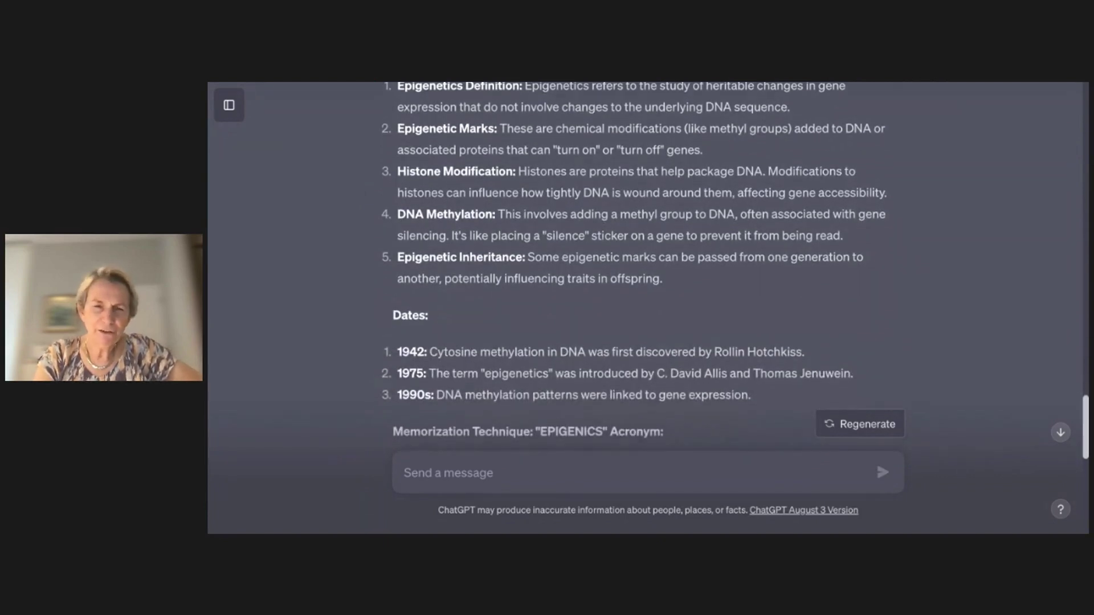
scroll(502, 271, down, 1)
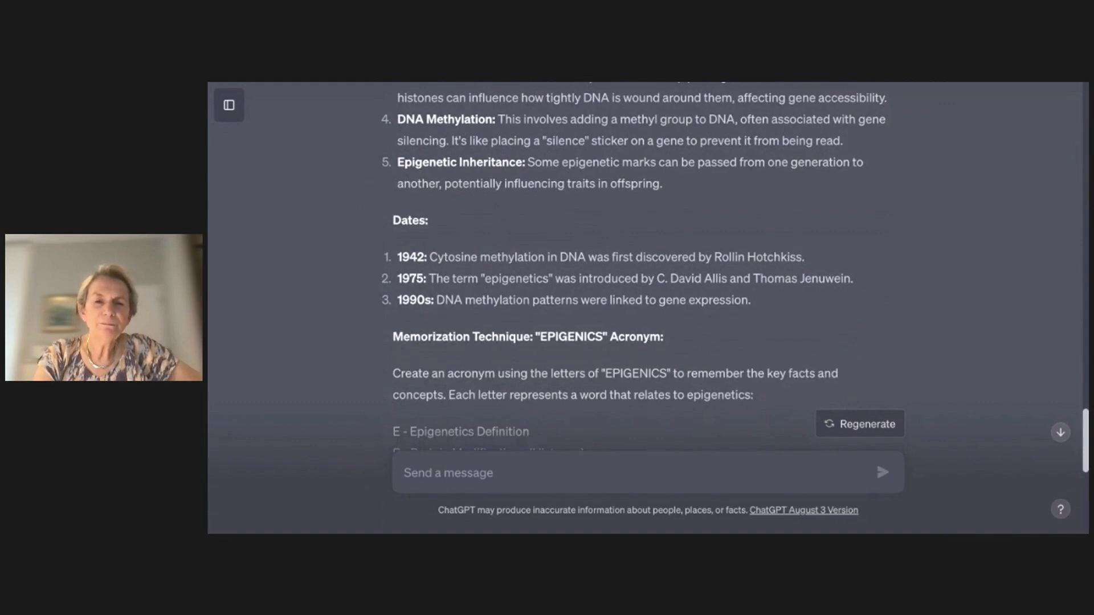
scroll(635, 262, down, 3)
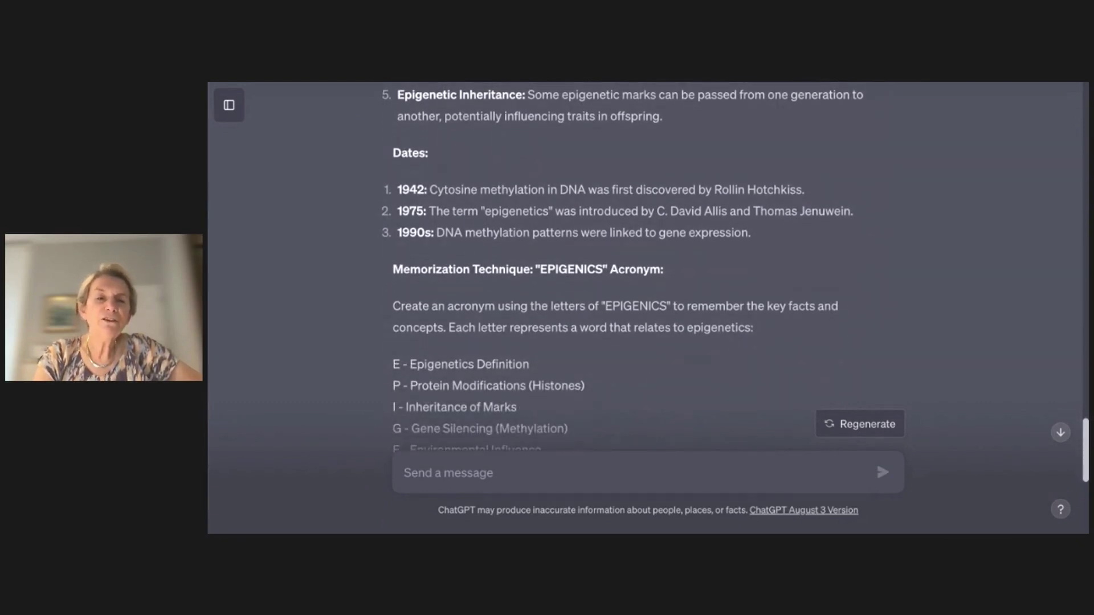
scroll(564, 272, down, 1)
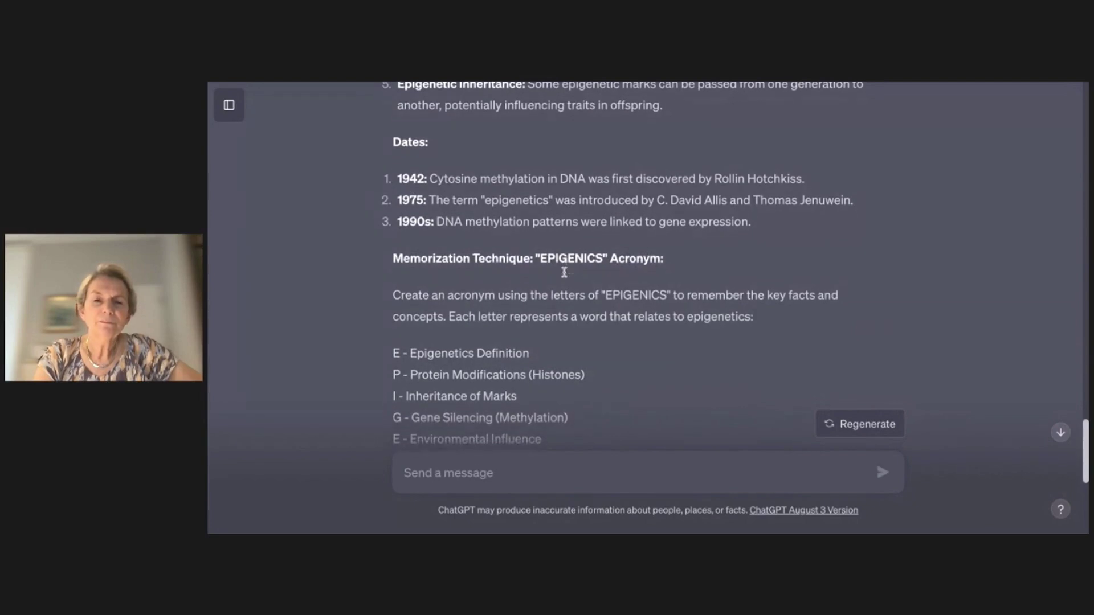
scroll(564, 271, down, 1)
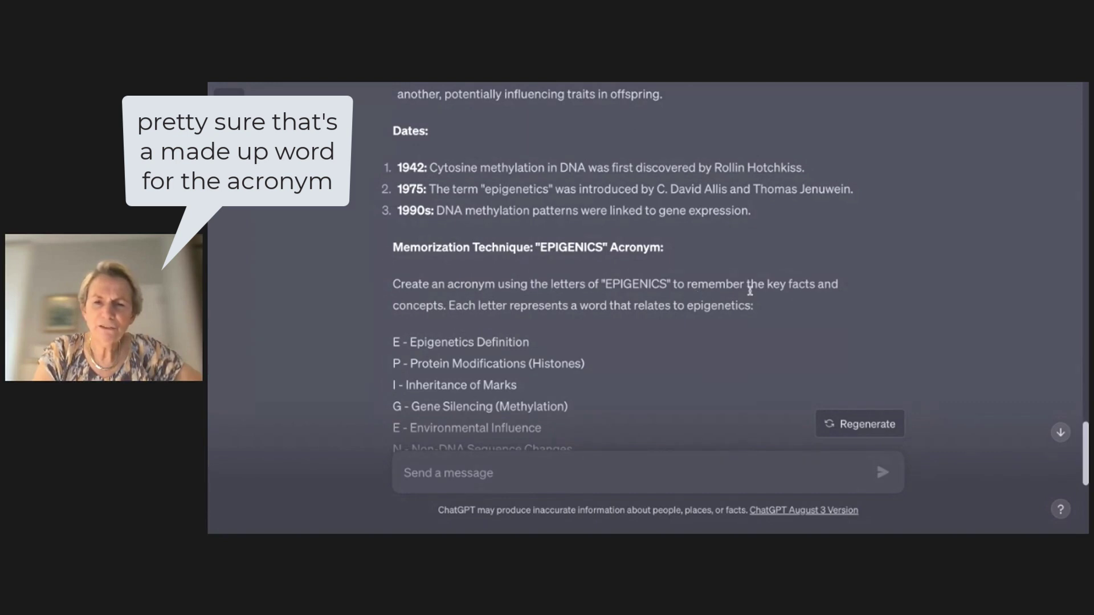
scroll(629, 327, down, 2)
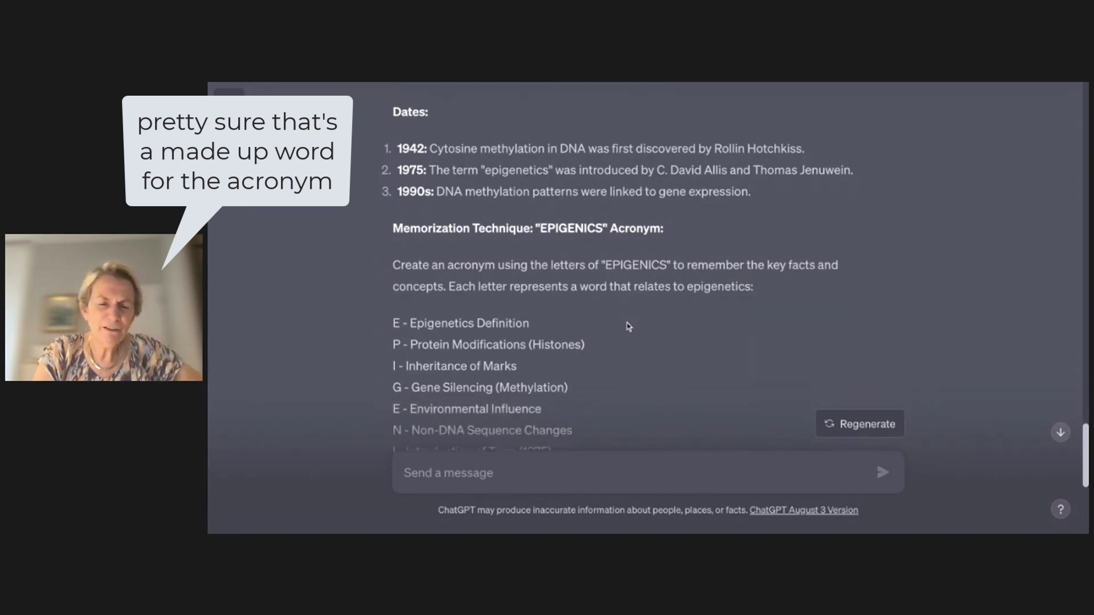
scroll(629, 327, down, 1)
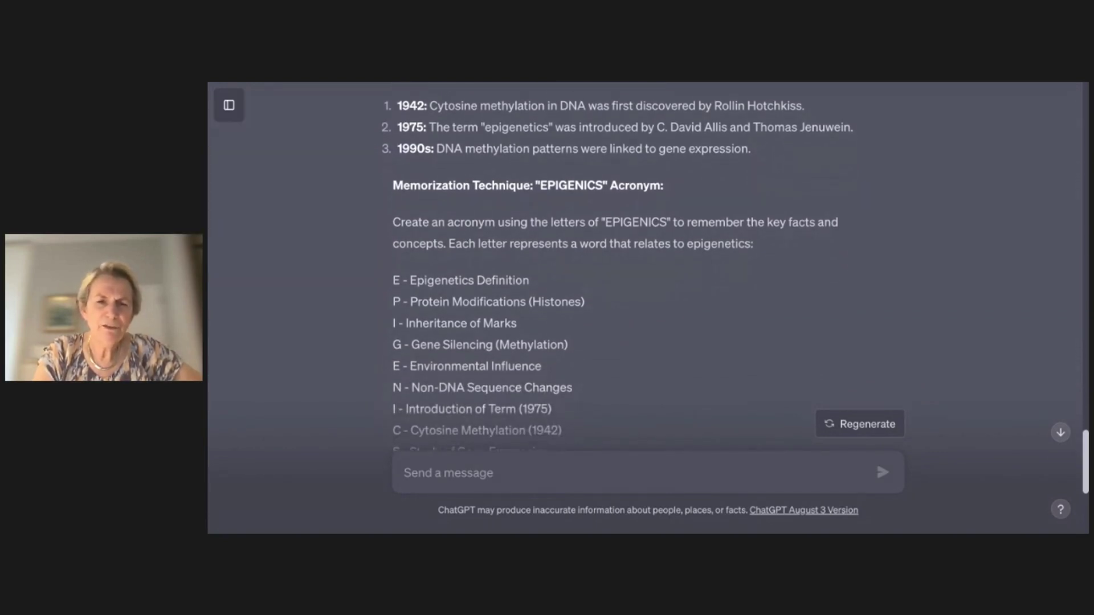
scroll(629, 327, down, 5)
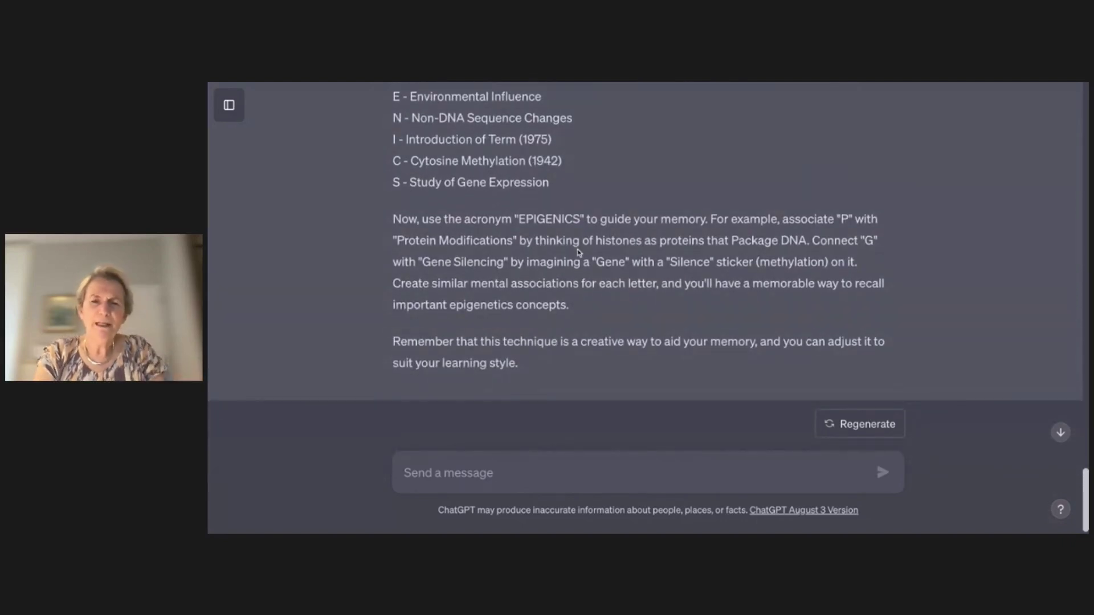
scroll(577, 249, down, 1)
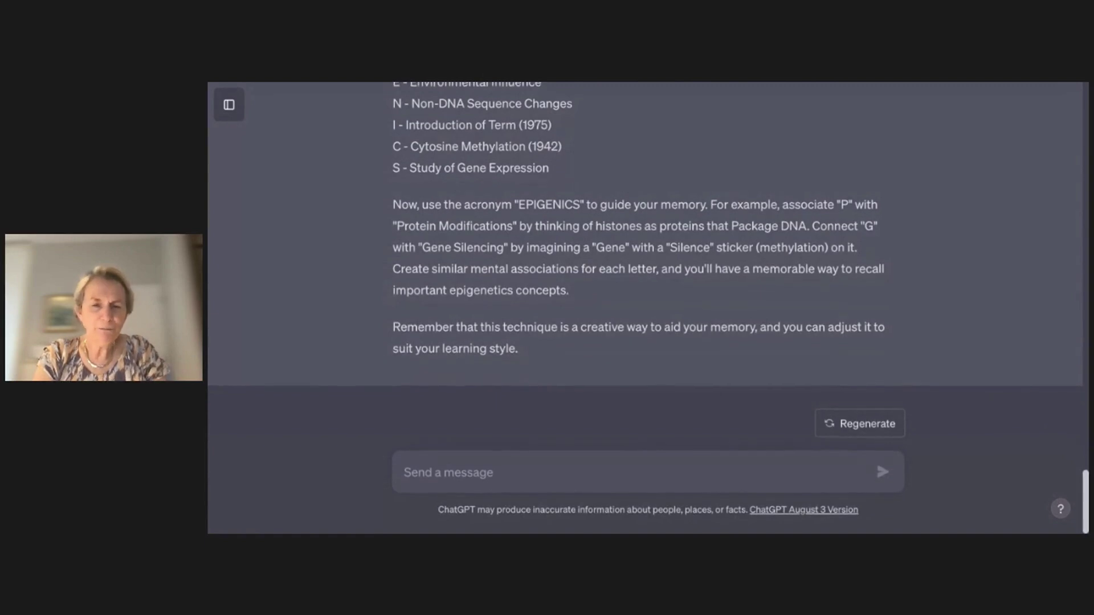
In a new chat, request dog anatomy practice questions for veterinary exams, waiting for each answer, checking it and providing the right one if wrong.
click(506, 476)
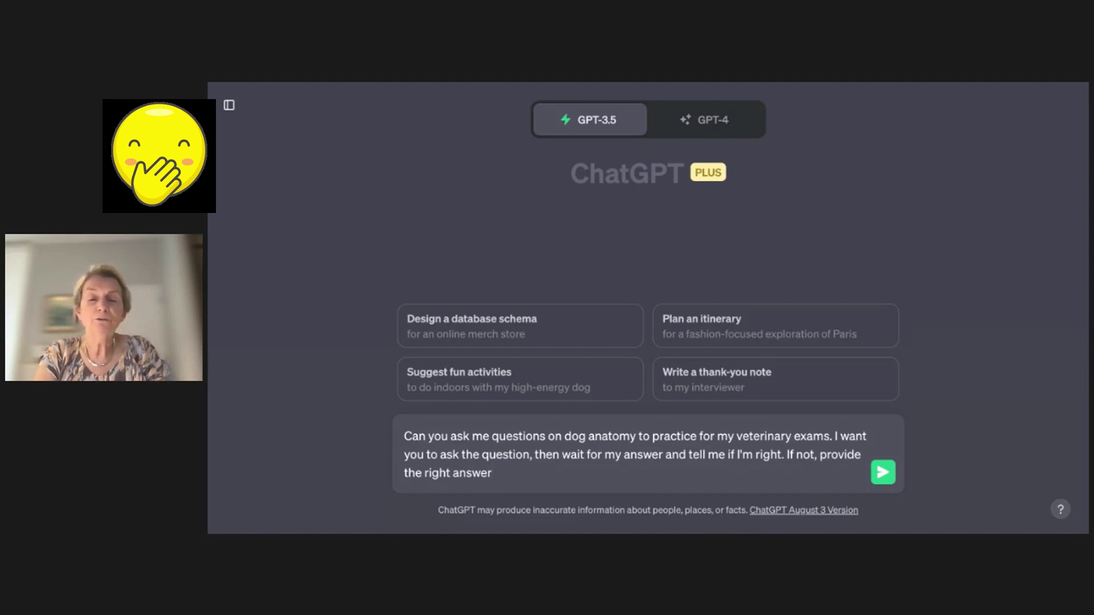
click(882, 472)
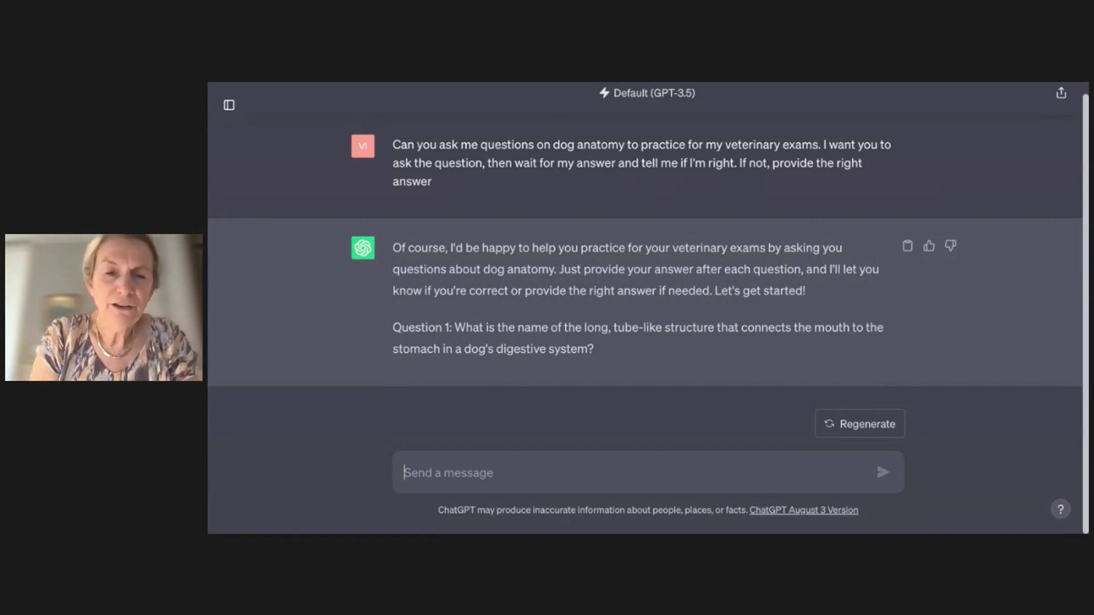
Answer the first dog anatomy question, about the tube connecting mouth and stomach, with "long tubey".
text(l)
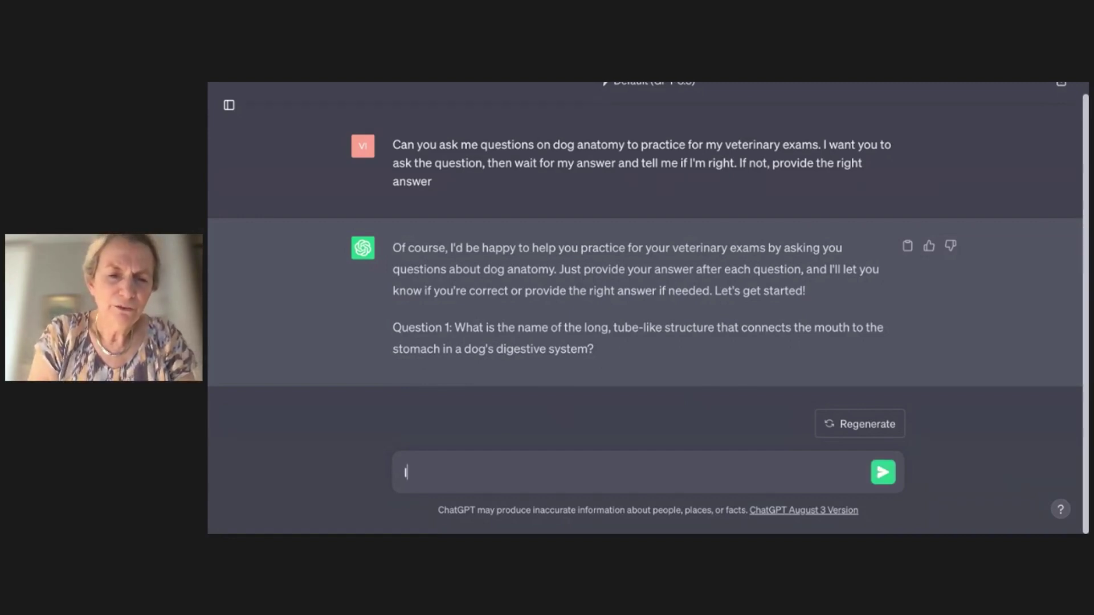
text(ong tubey)
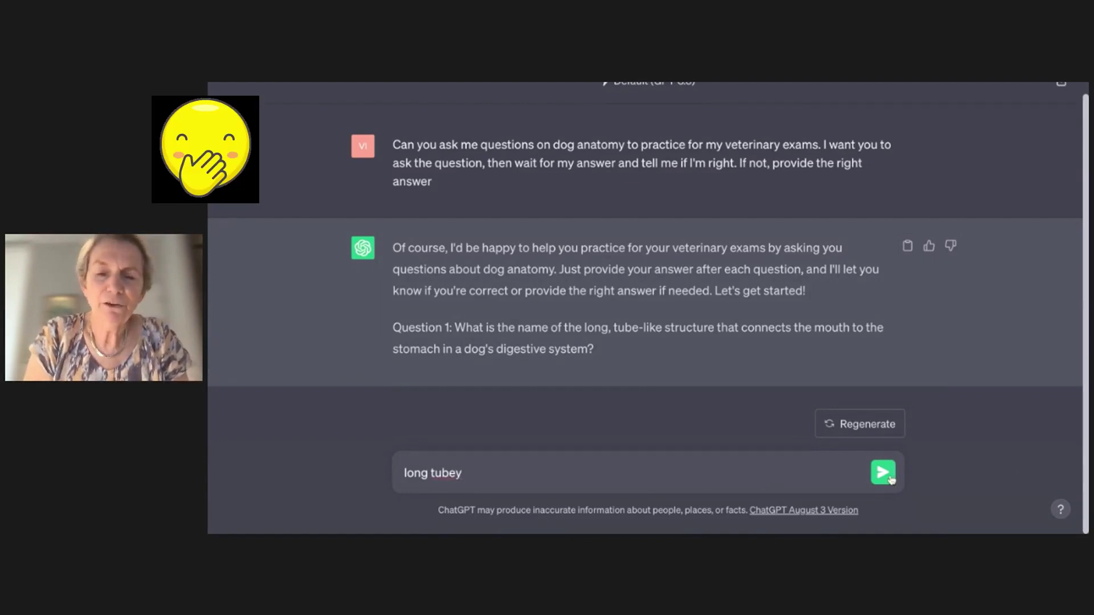
click(891, 480)
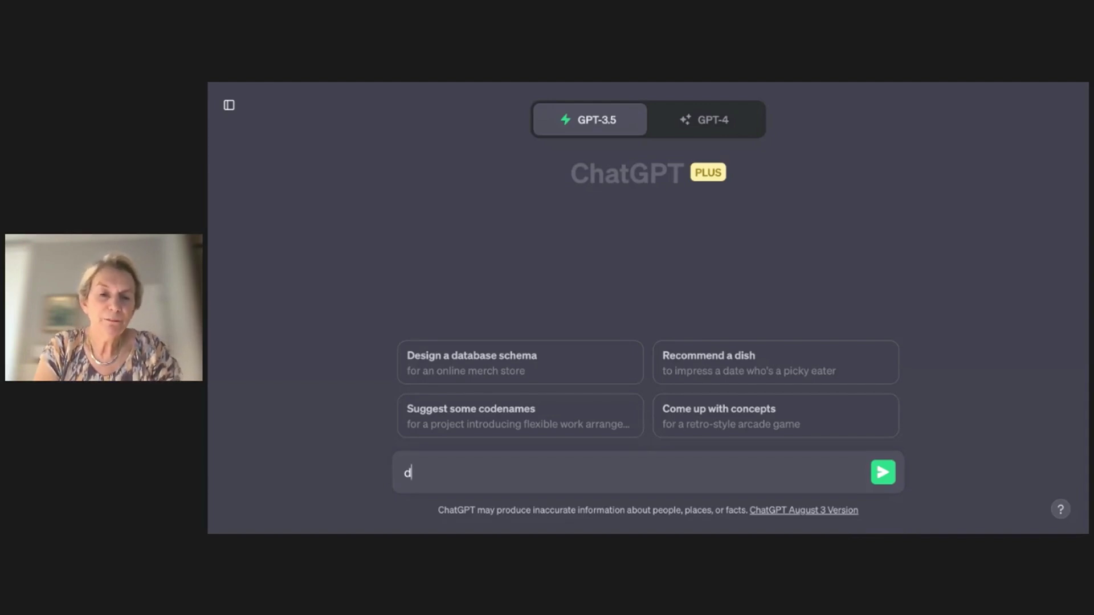
In a new GPT-3.5 chat, ask "Are you familiar with 'Don't Shoot the Dog'?".
key(BackSpace)
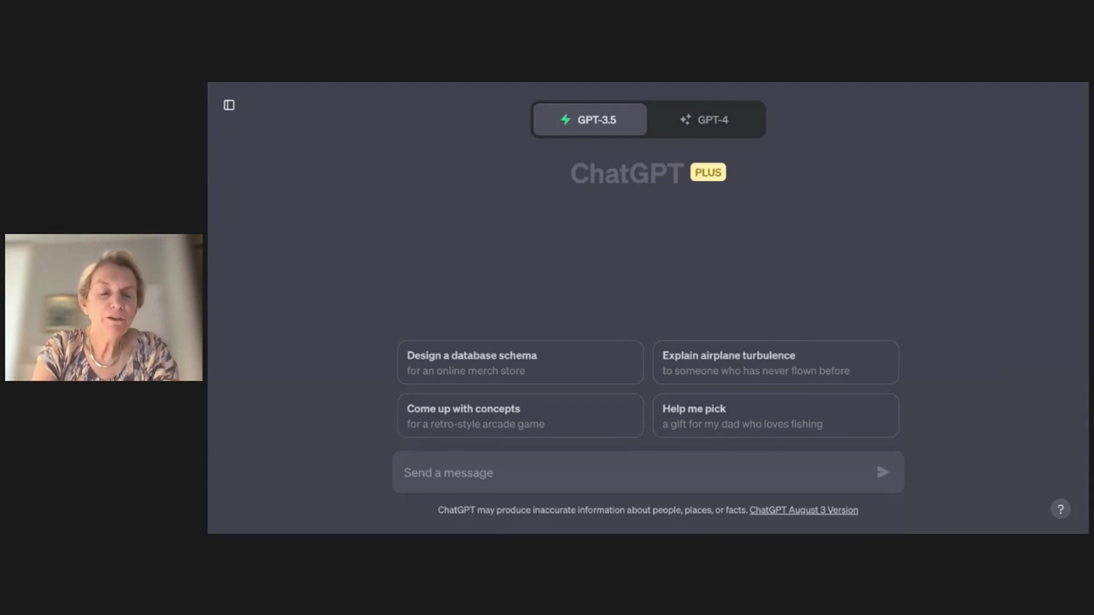
text(Are you)
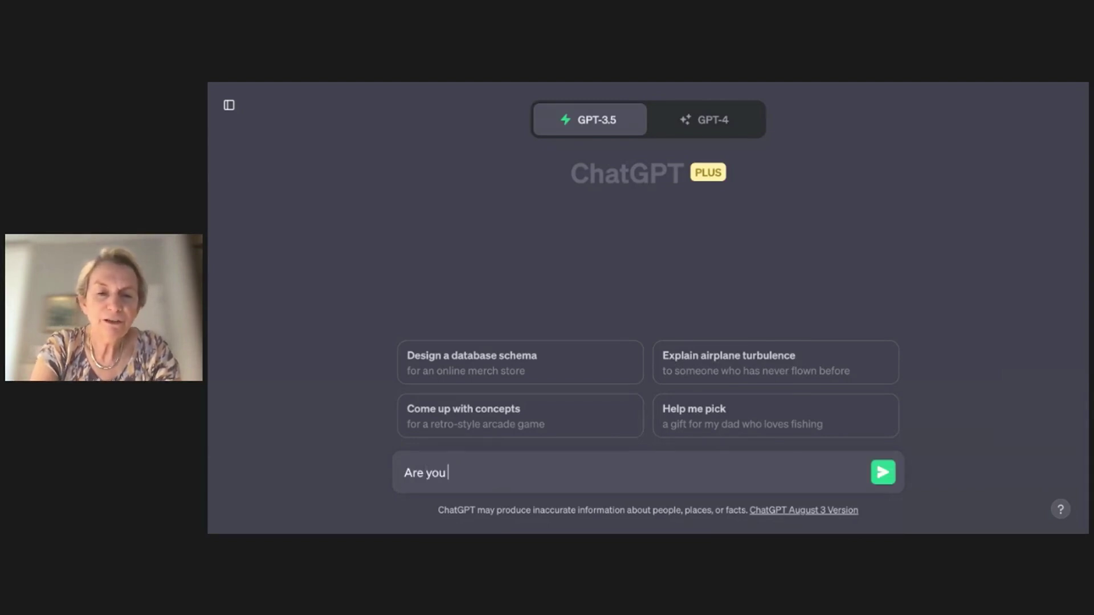
text( familiar)
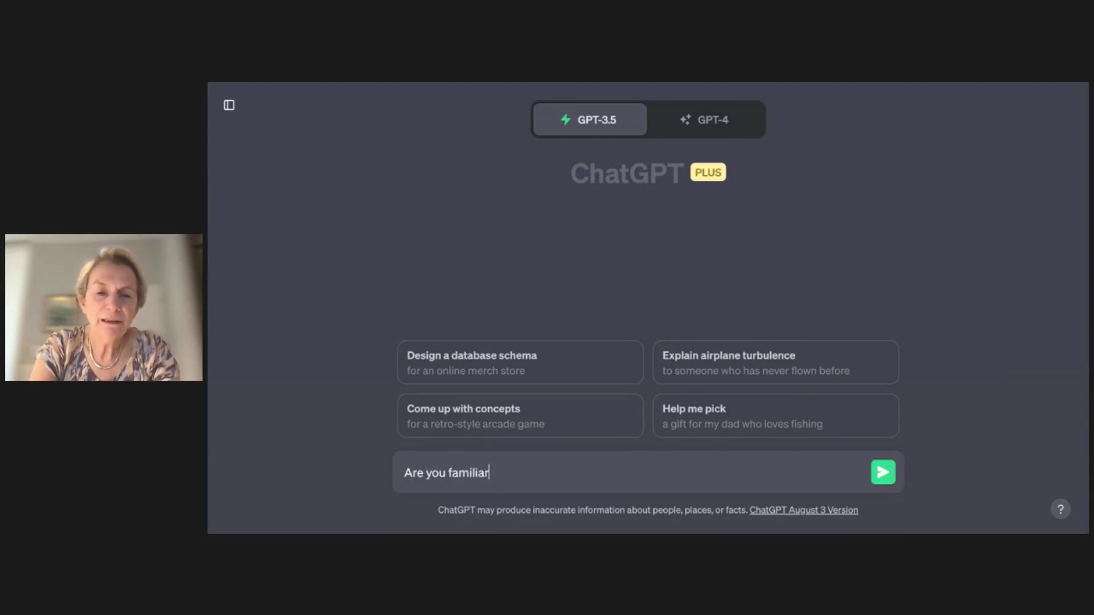
text( with 'Don't)
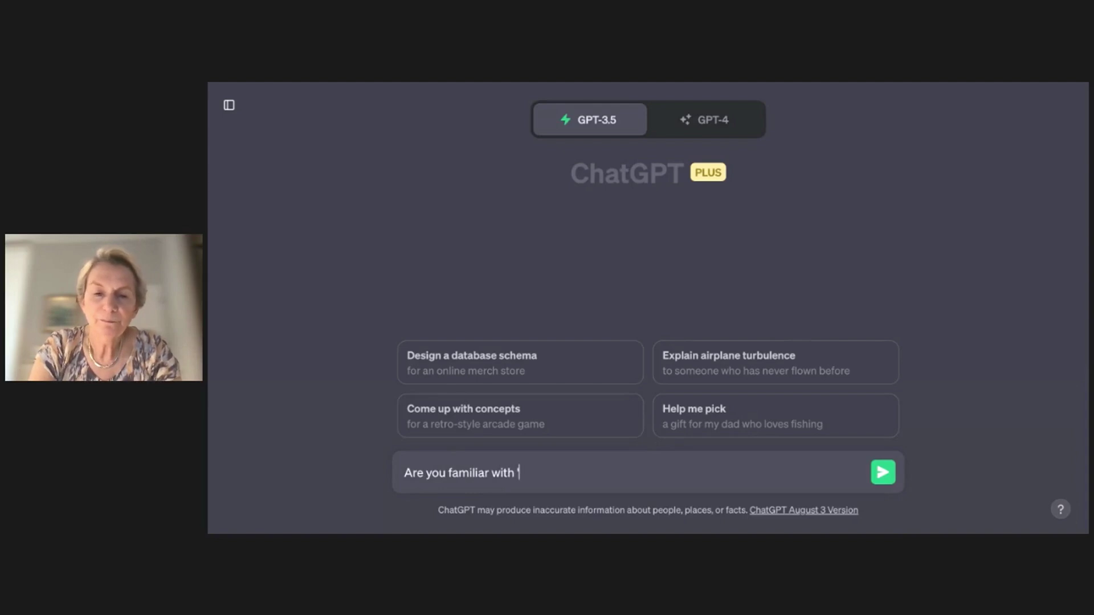
text( Sho)
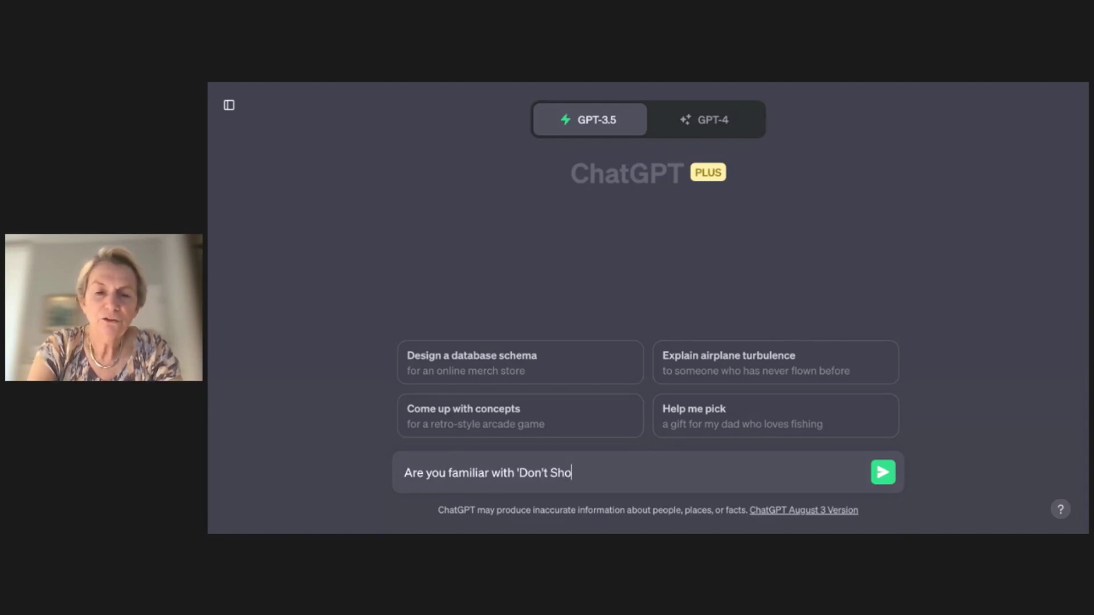
text(ot the Dog')
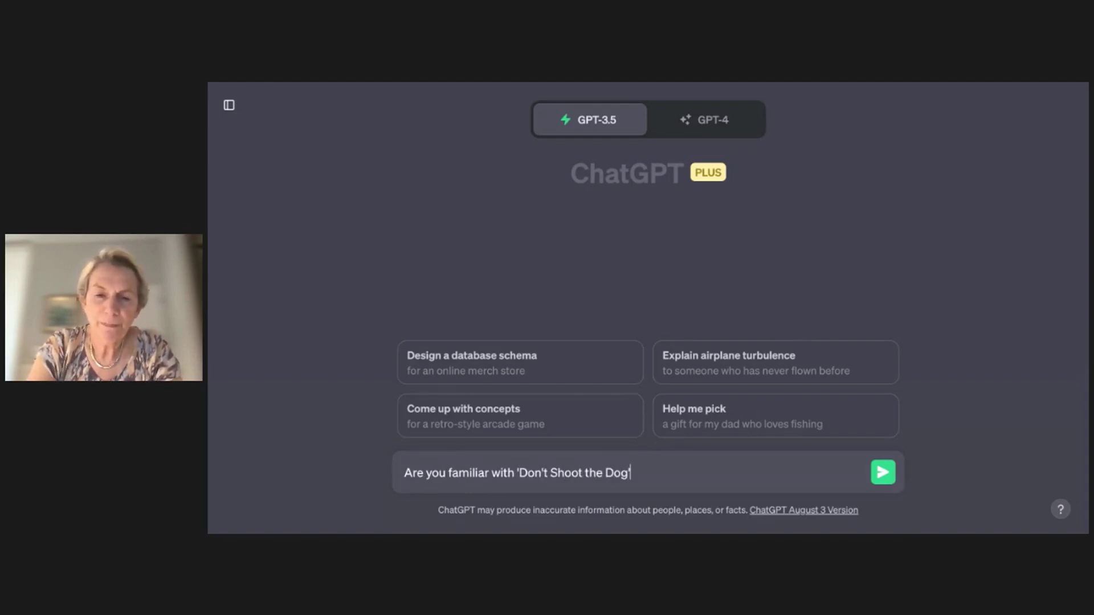
text(?)
key(Return)
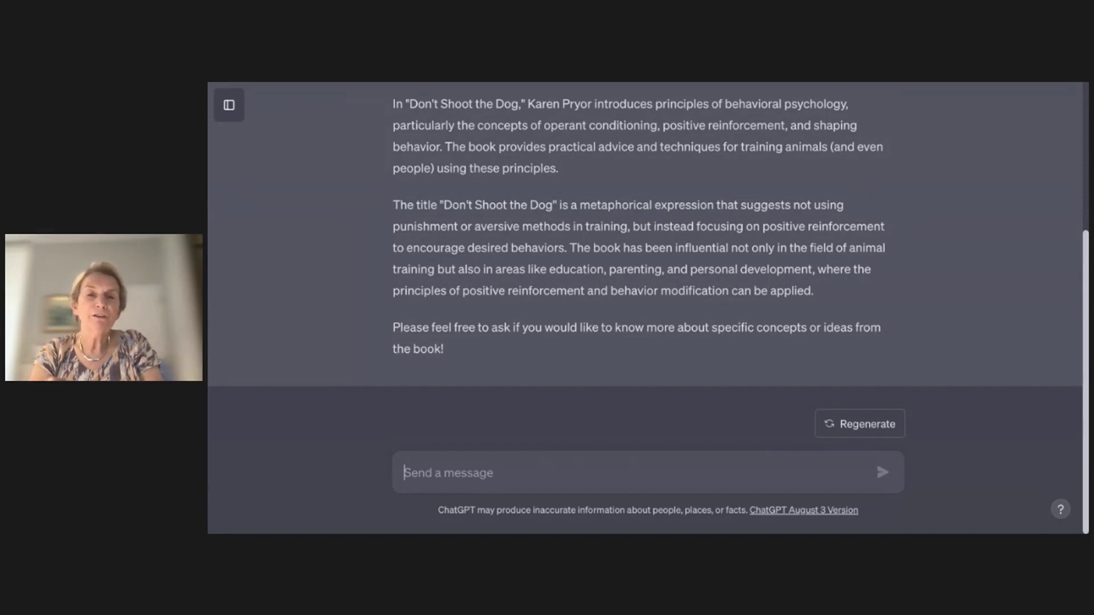
Request a summary of the key points and takeaways in the book "Don't Shoot the Dog" using bullet points.
scroll(429, 455, up, 1)
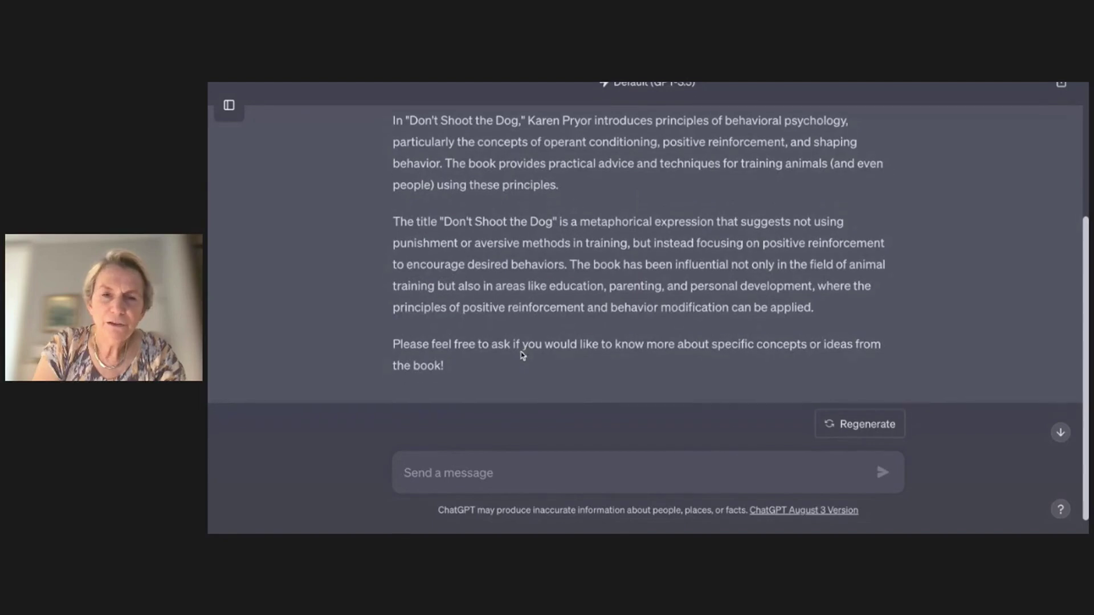
scroll(522, 356, up, 1)
scroll(520, 357, down, 2)
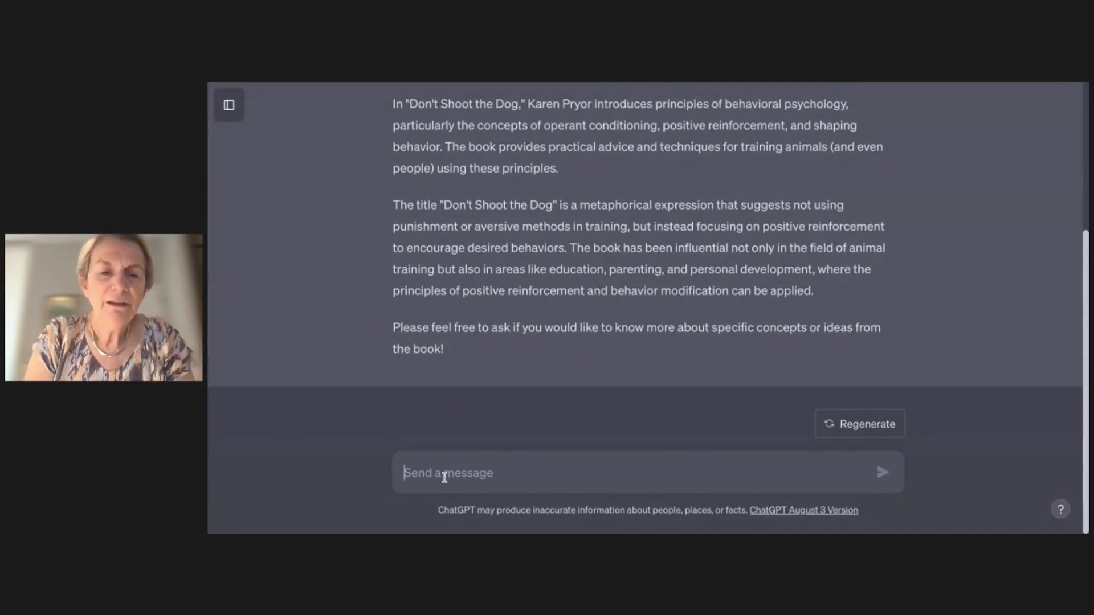
text(Can you su)
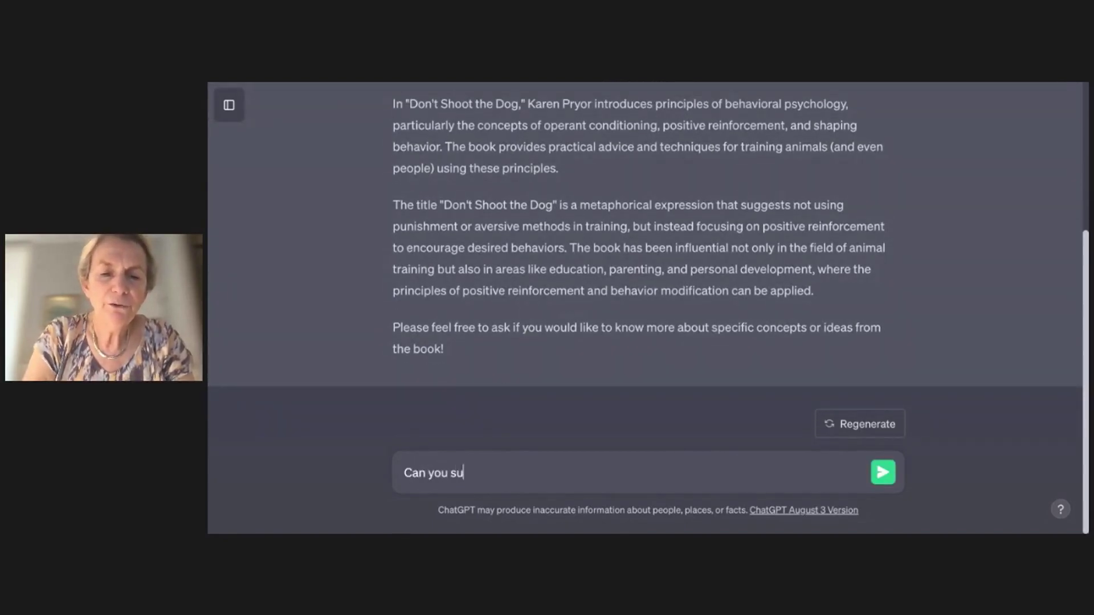
text(mmarise the )
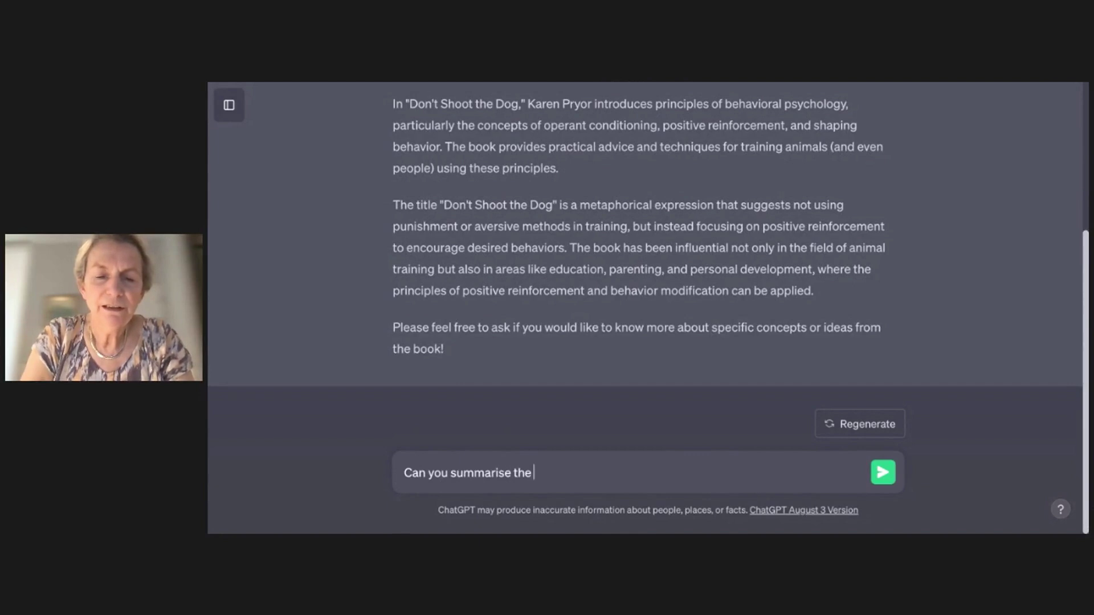
text(key point)
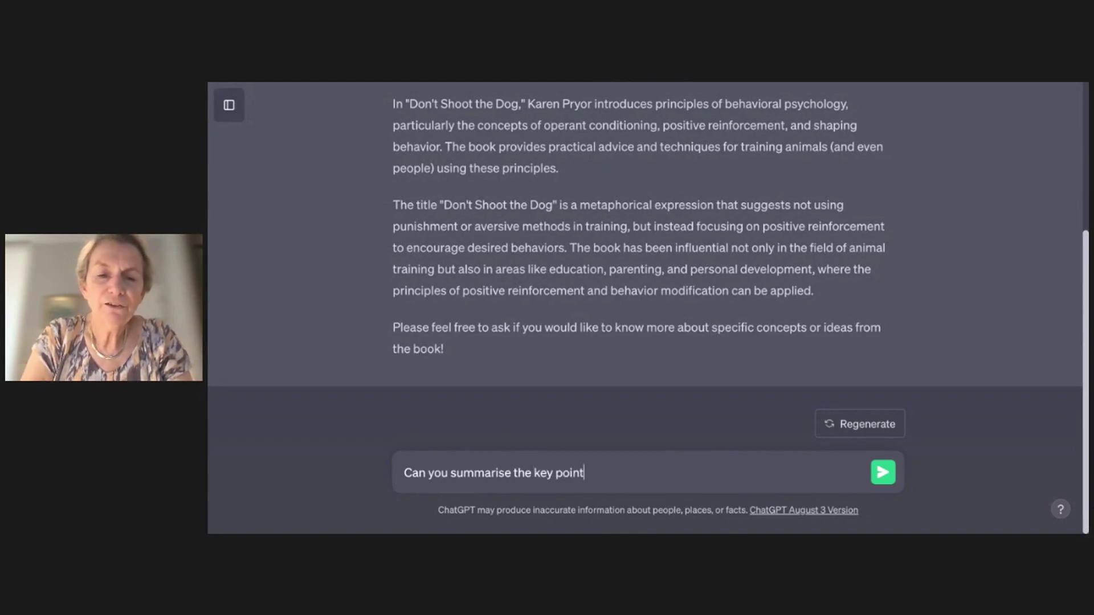
text(s and takea)
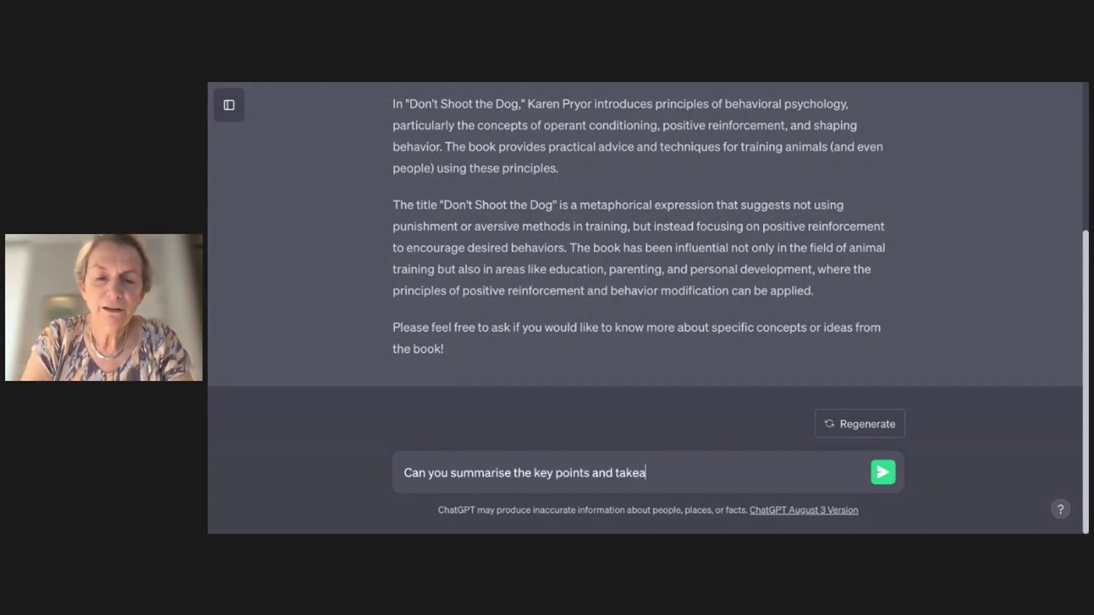
text(ways in this)
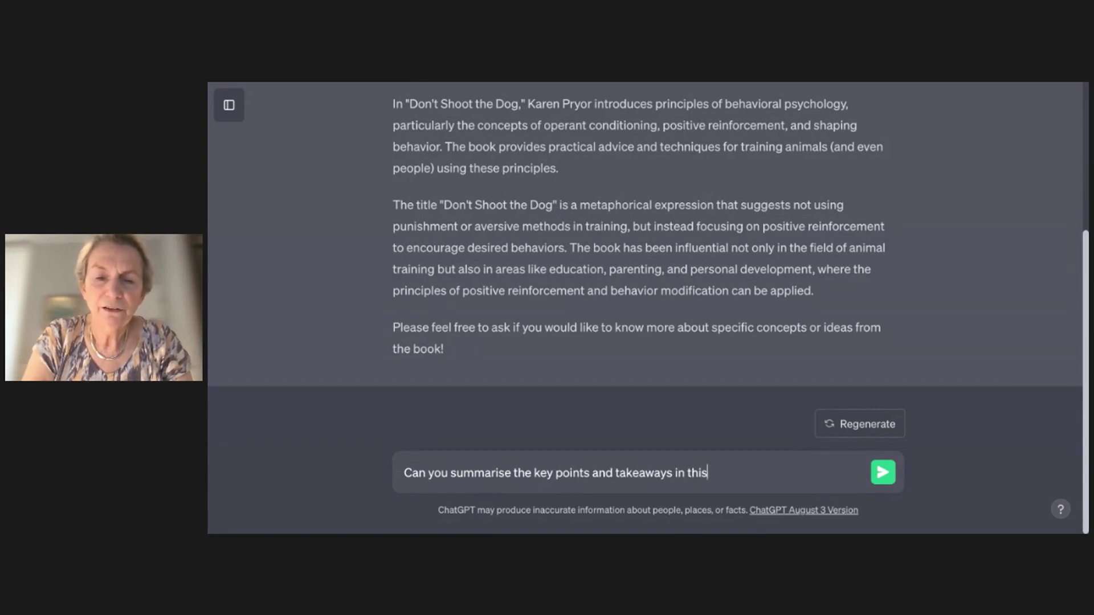
text( book using b)
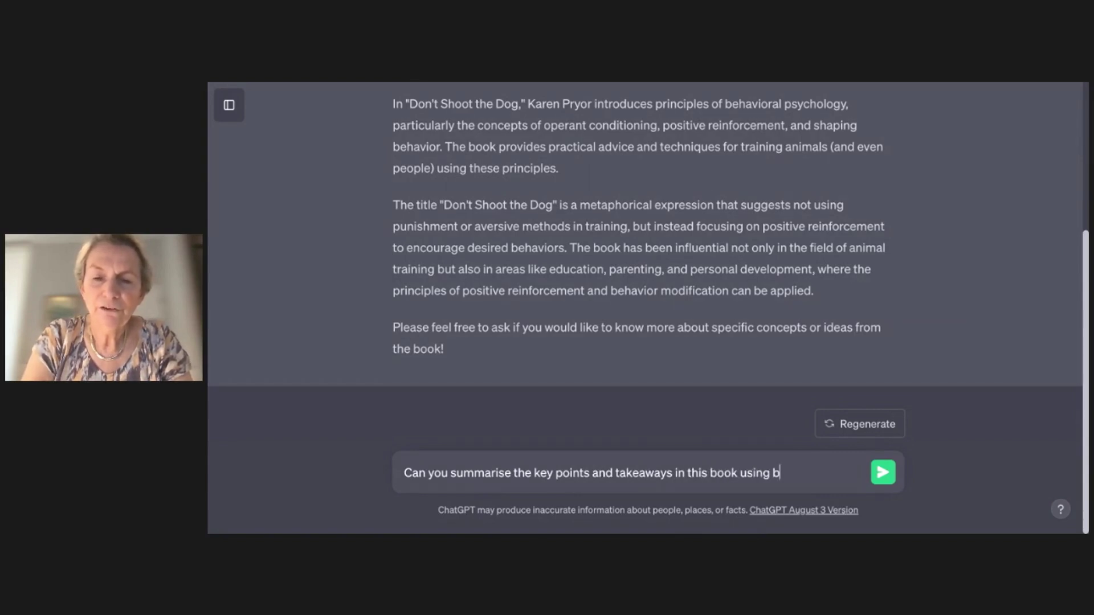
text(ullet p)
text(oints)
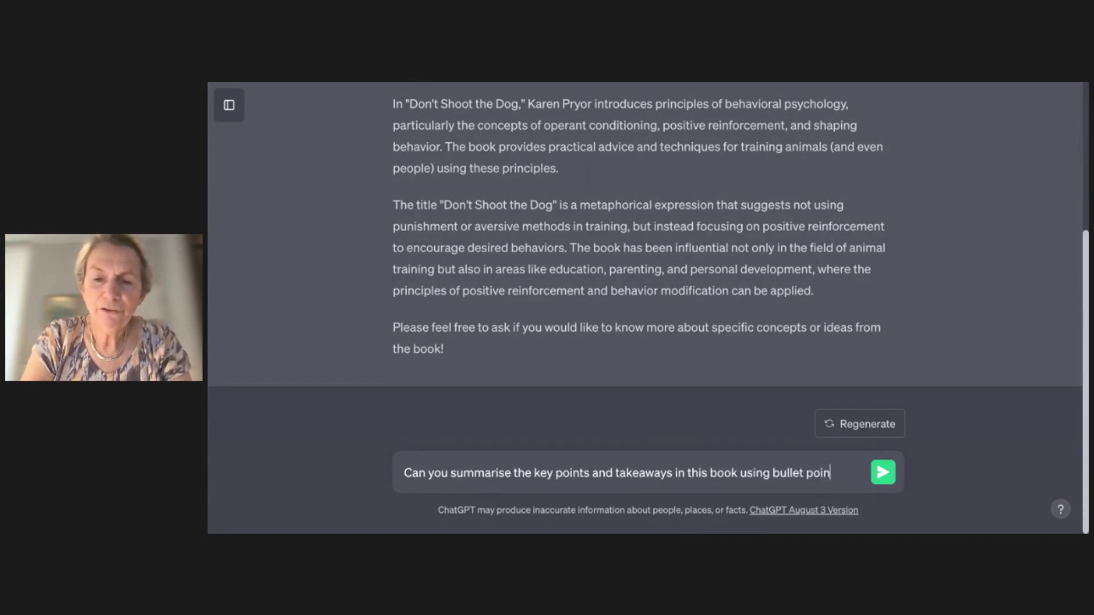
key(Return)
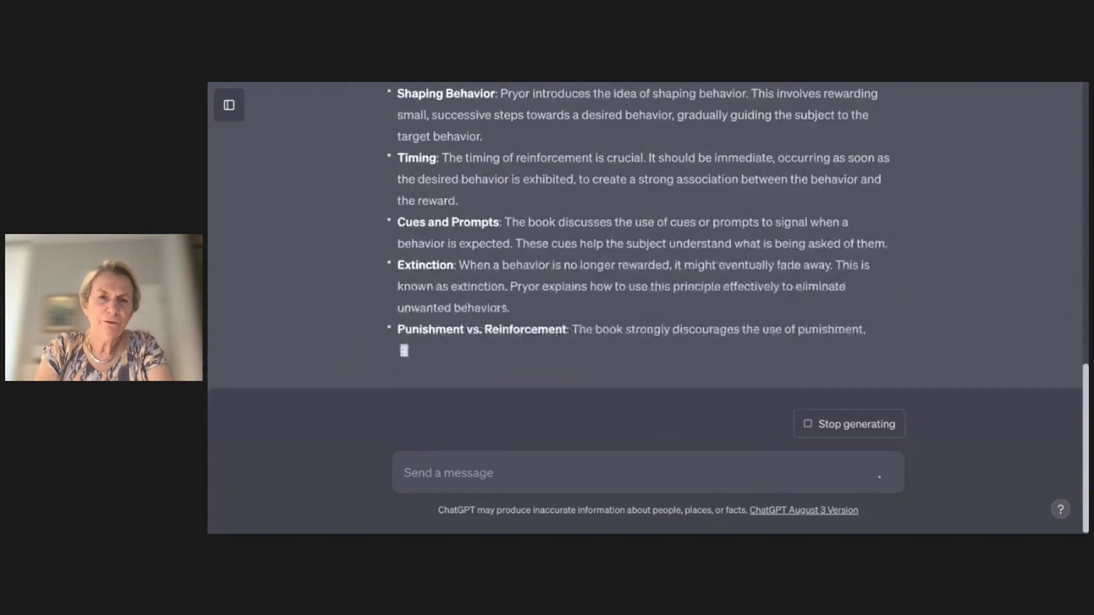